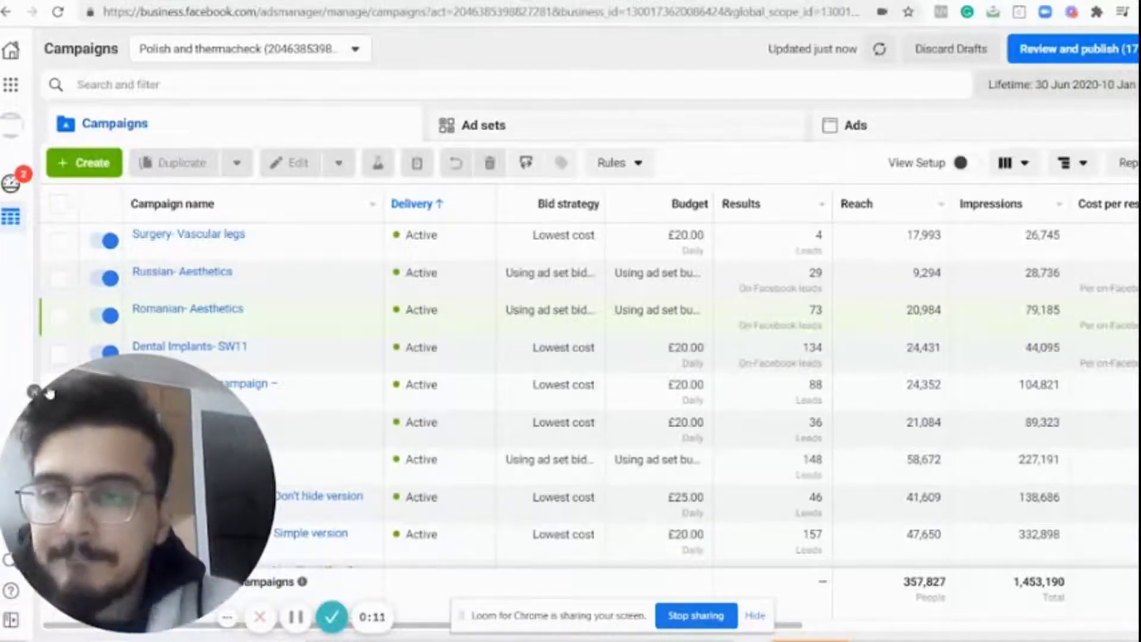
Step: Start a new campaign with the Lead Generation objective and reveal the naming fields
click(96, 160)
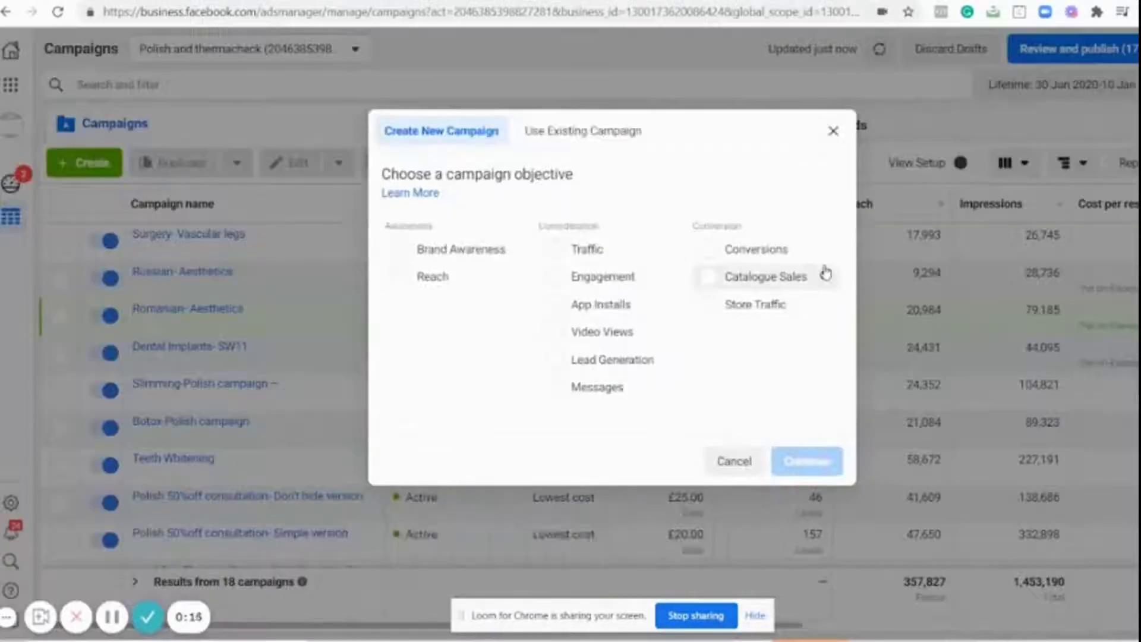
click(554, 360)
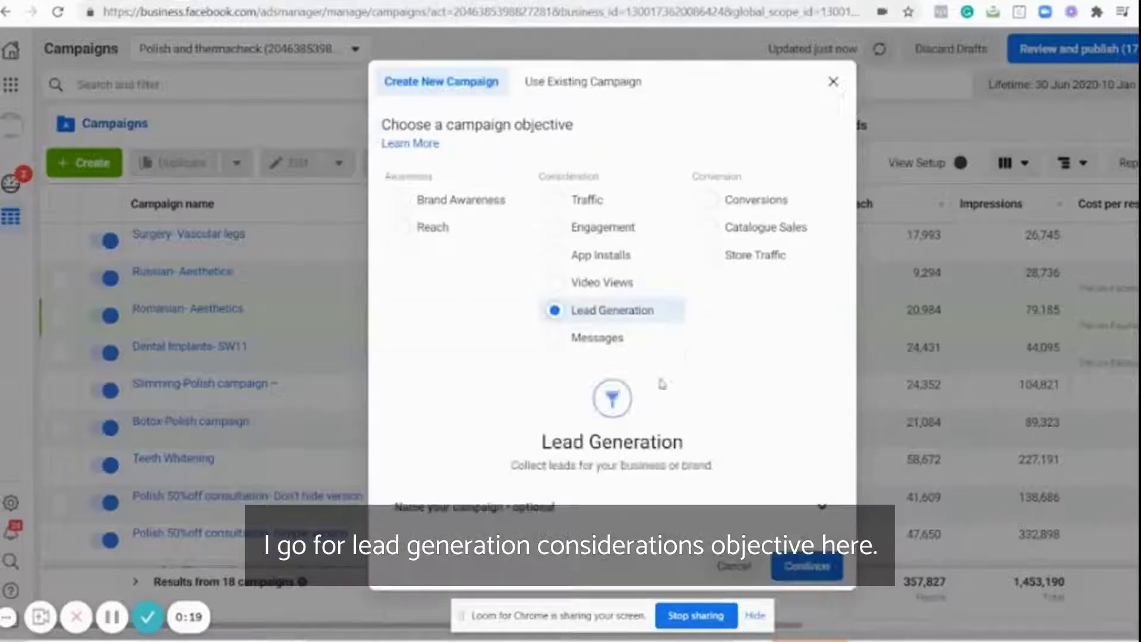
click(822, 507)
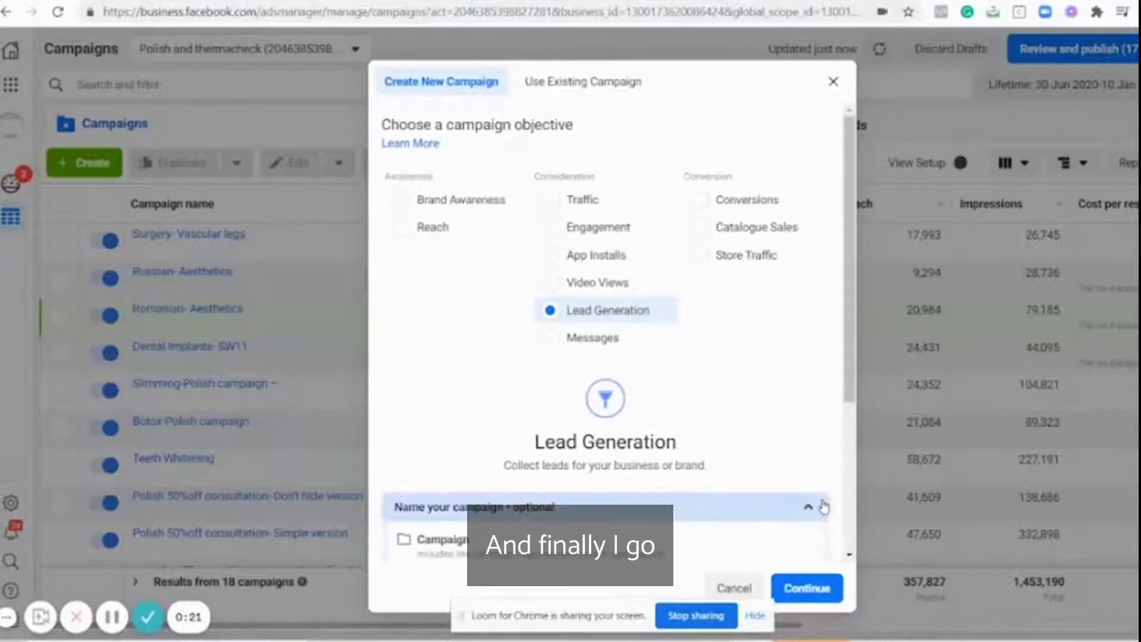
scroll(843, 433, down, 3)
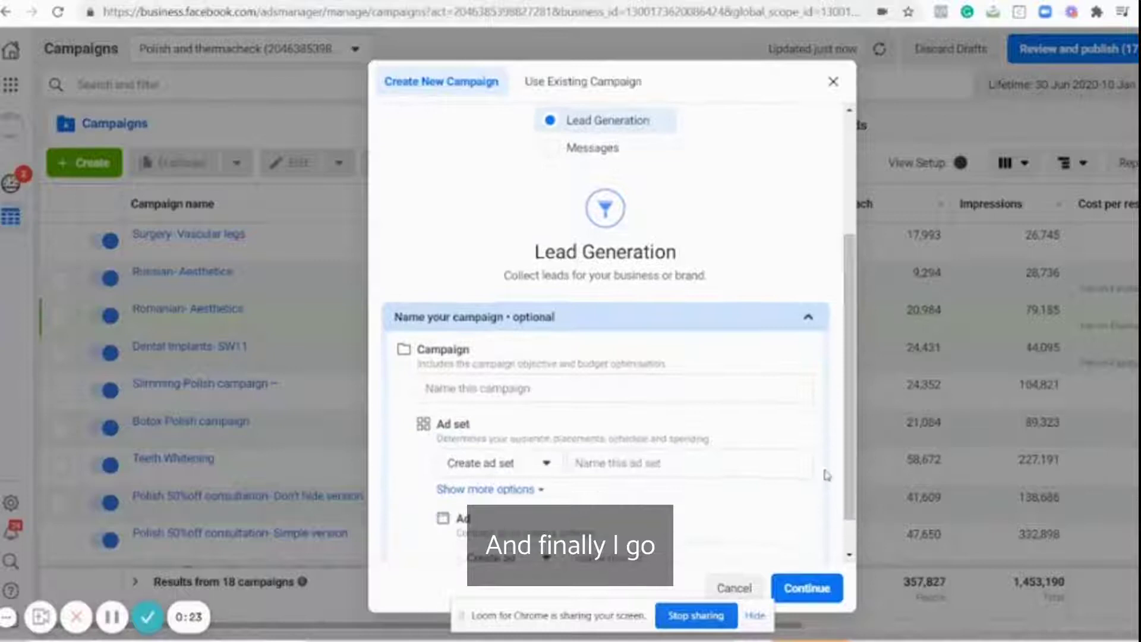
Step: Name the campaign 'Lead Gen Test', the ad set 'Ads01' and the ad 'Ad01', then continue
click(494, 385)
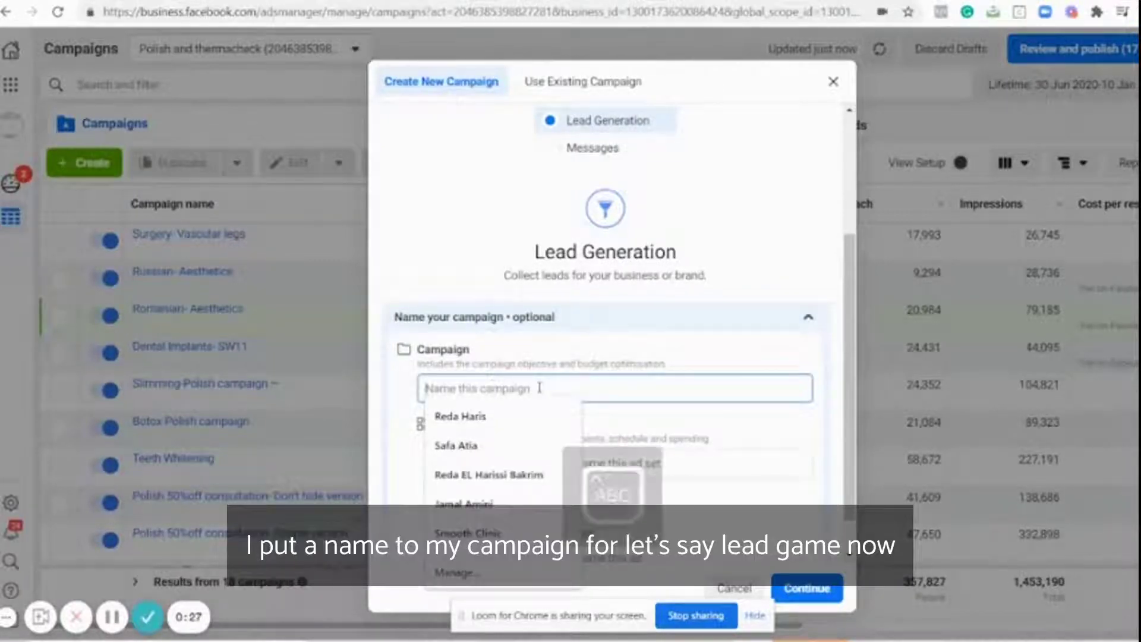
text(Lead Gen Test)
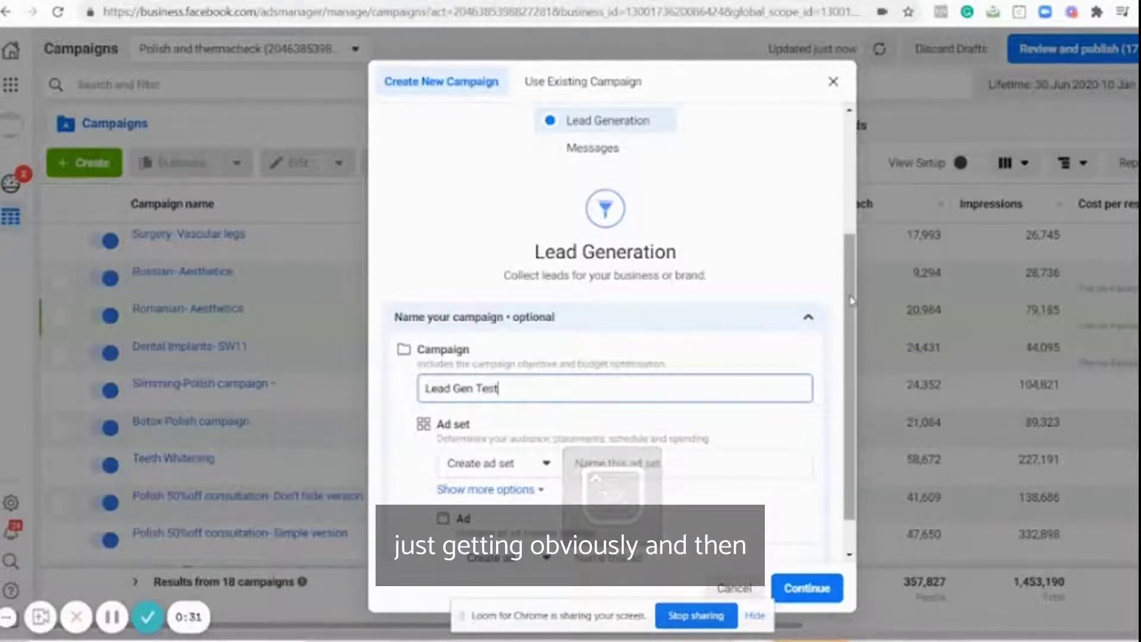
scroll(654, 440, down, 1)
click(647, 423)
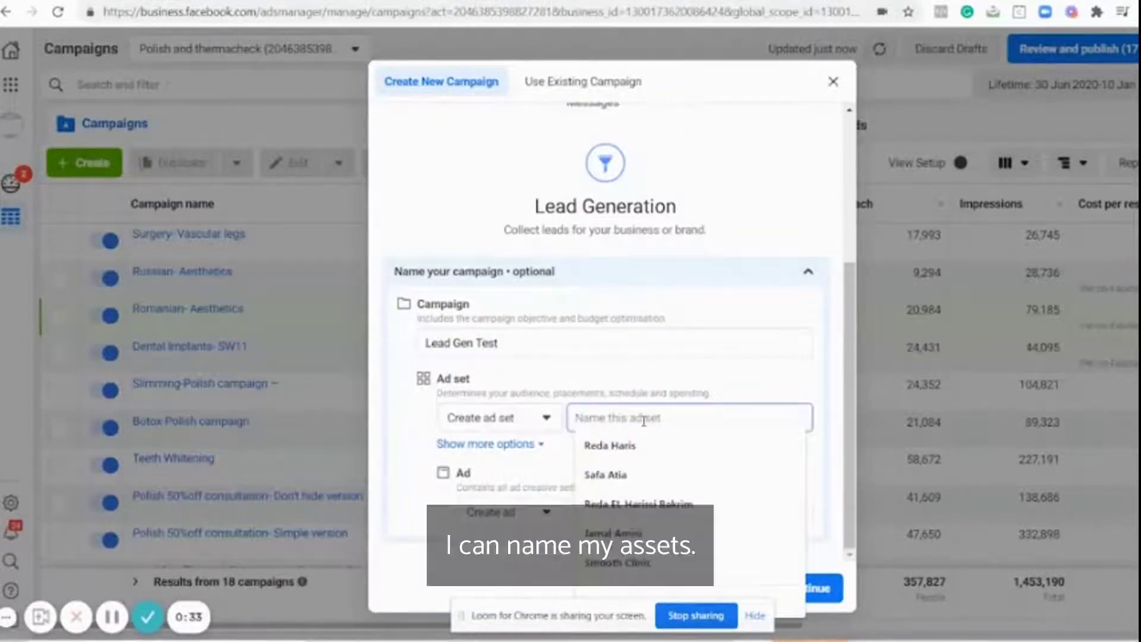
text(Ad)
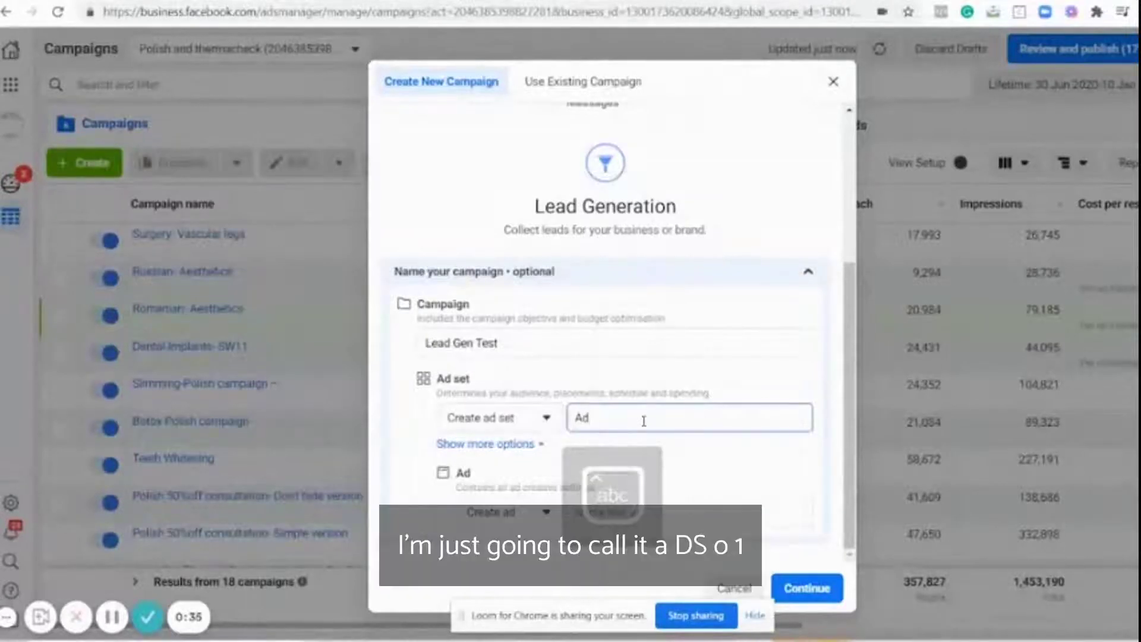
text(s01)
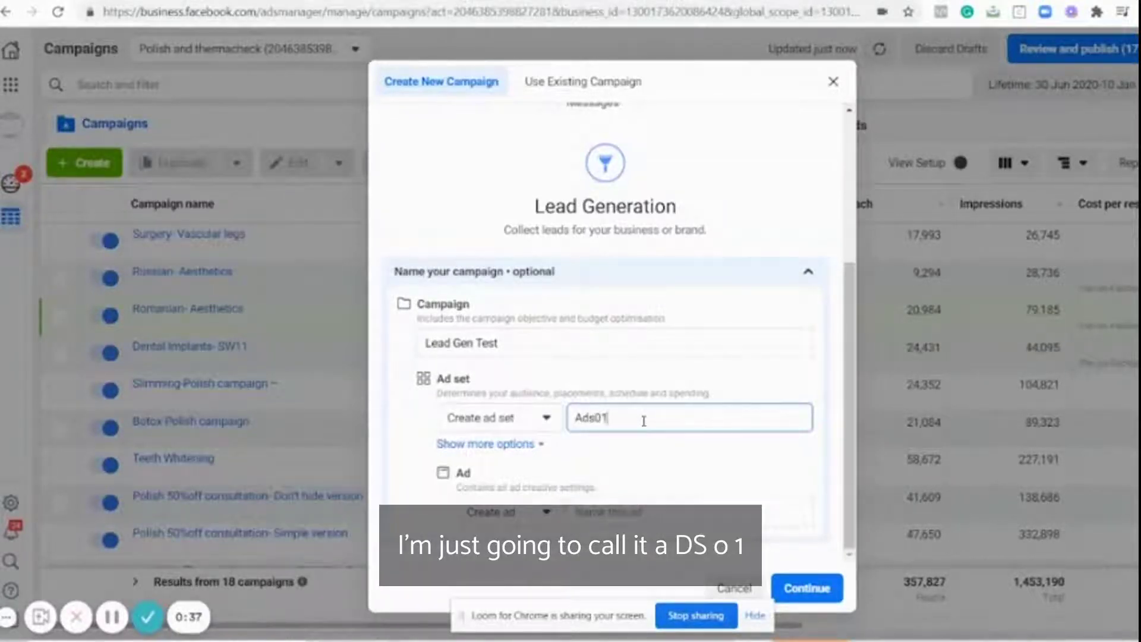
click(633, 512)
text(A)
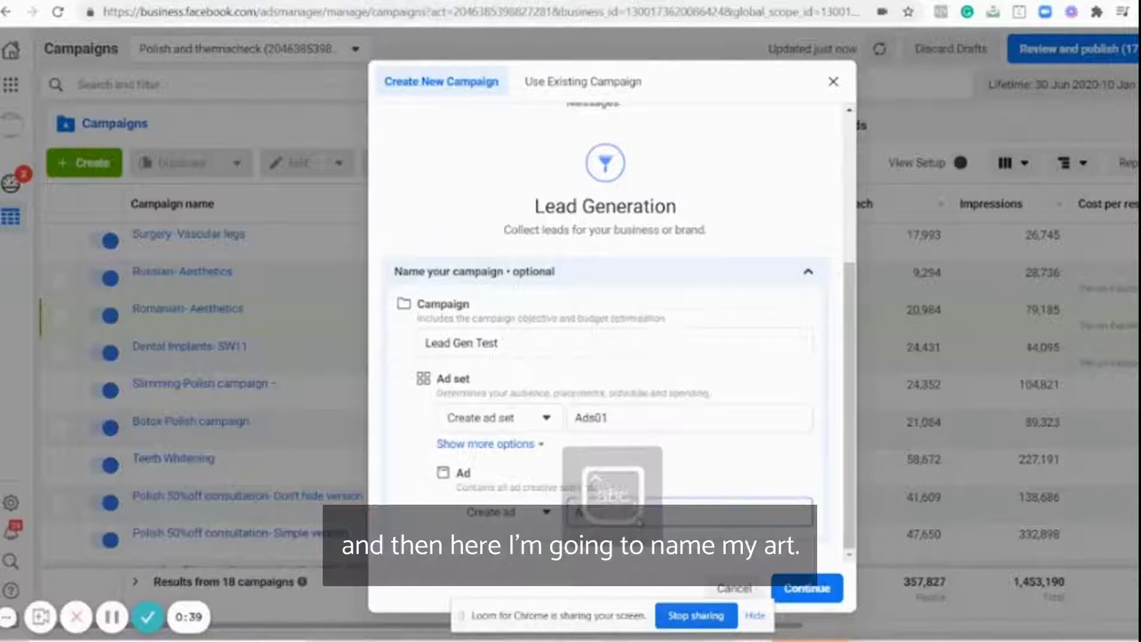
text(d0)
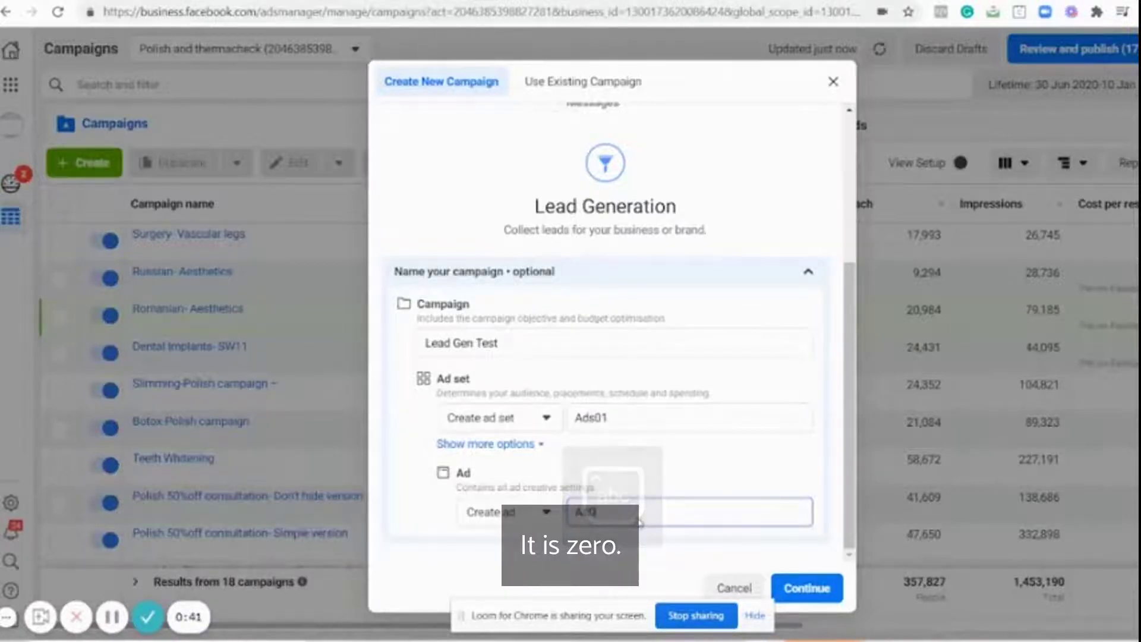
text(1)
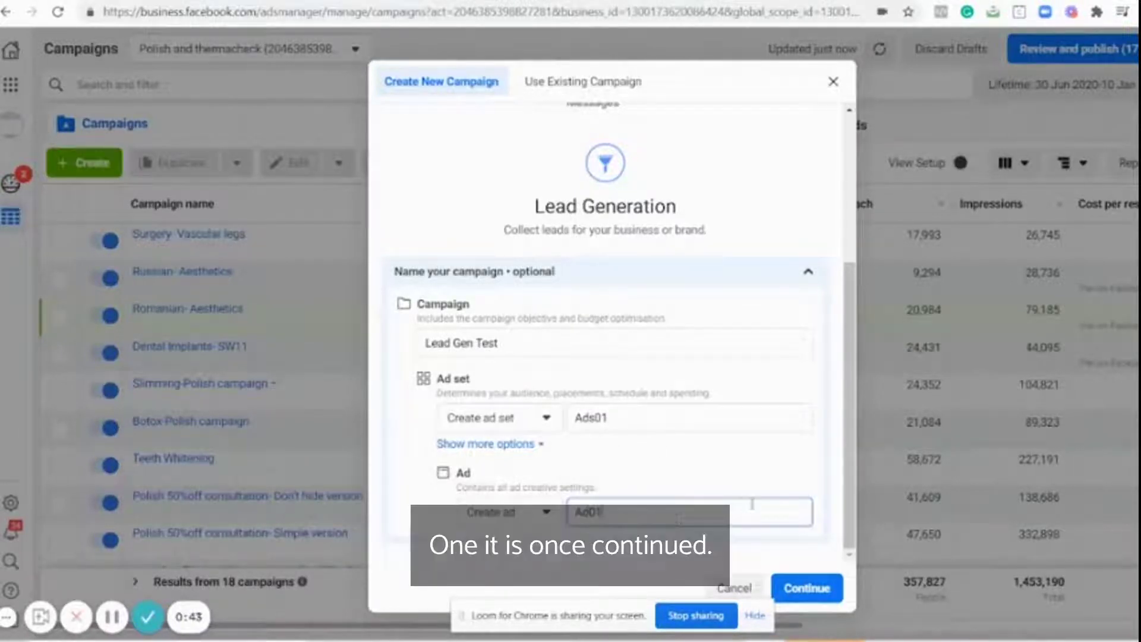
click(806, 581)
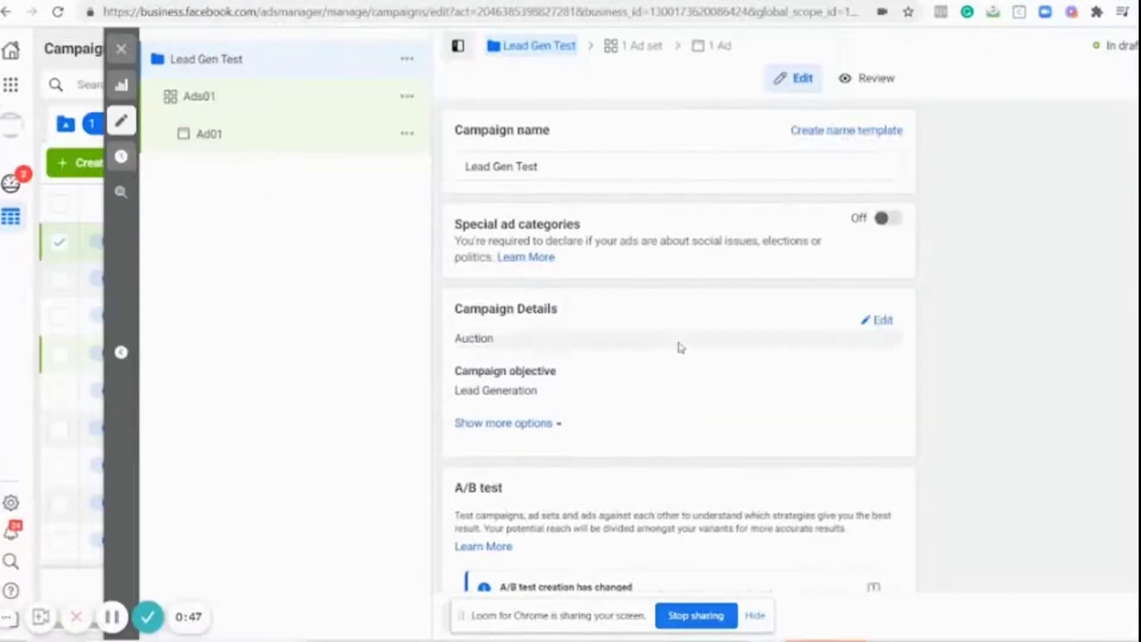
Step: Enable campaign budget optimisation at £10.00 per day, then switch to the Ads01 ad set
scroll(681, 348, down, 3)
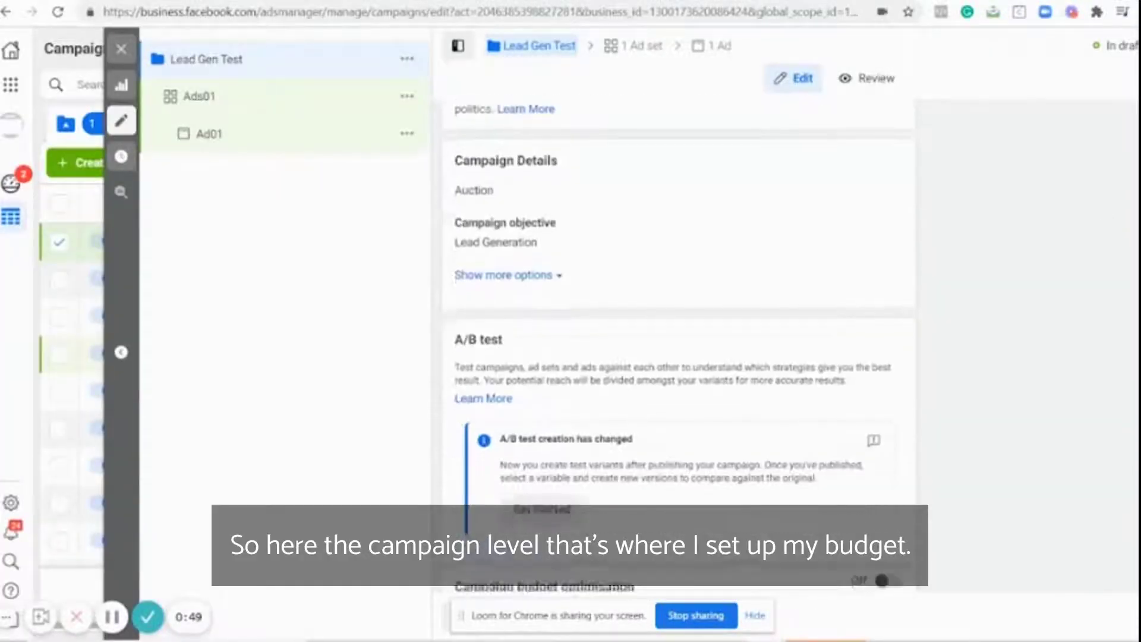
scroll(678, 348, down, 2)
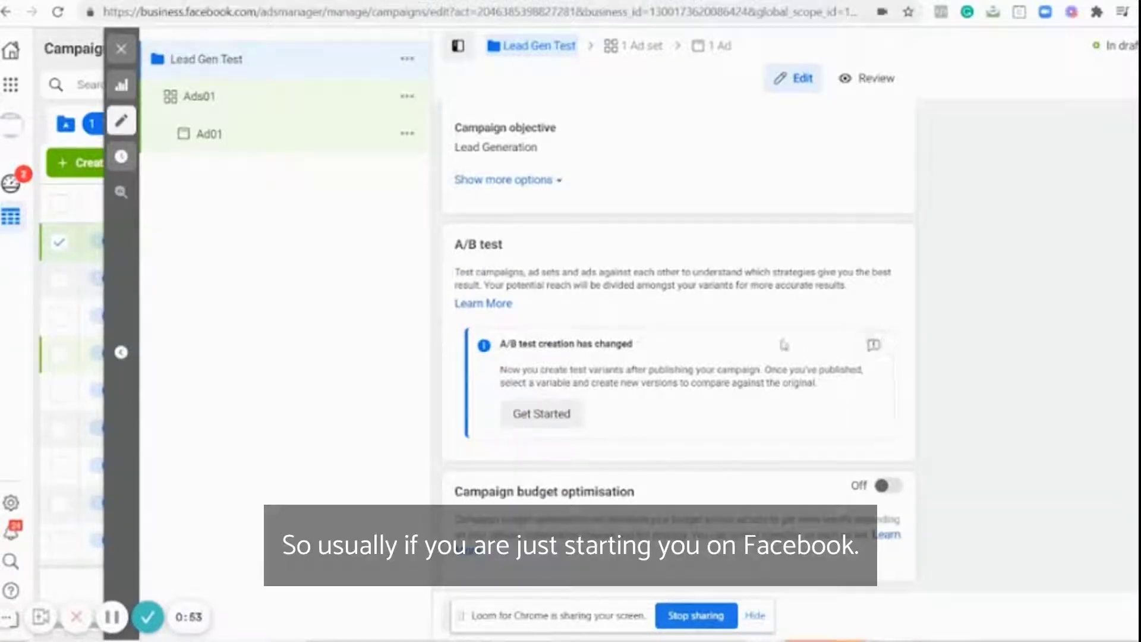
scroll(678, 348, up, 4)
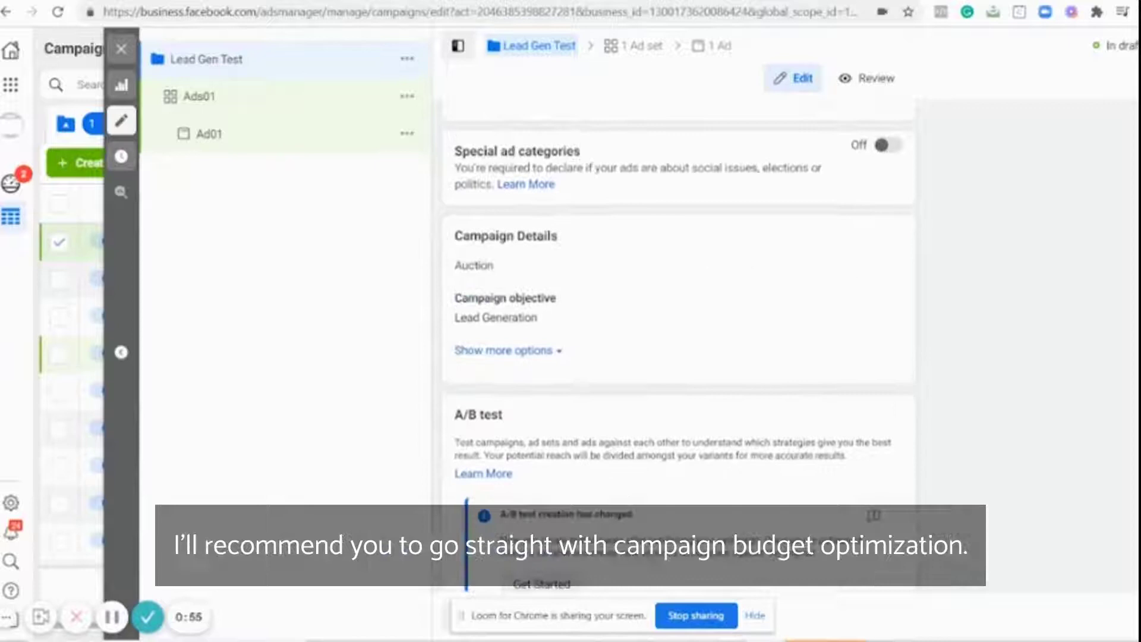
scroll(678, 348, down, 4)
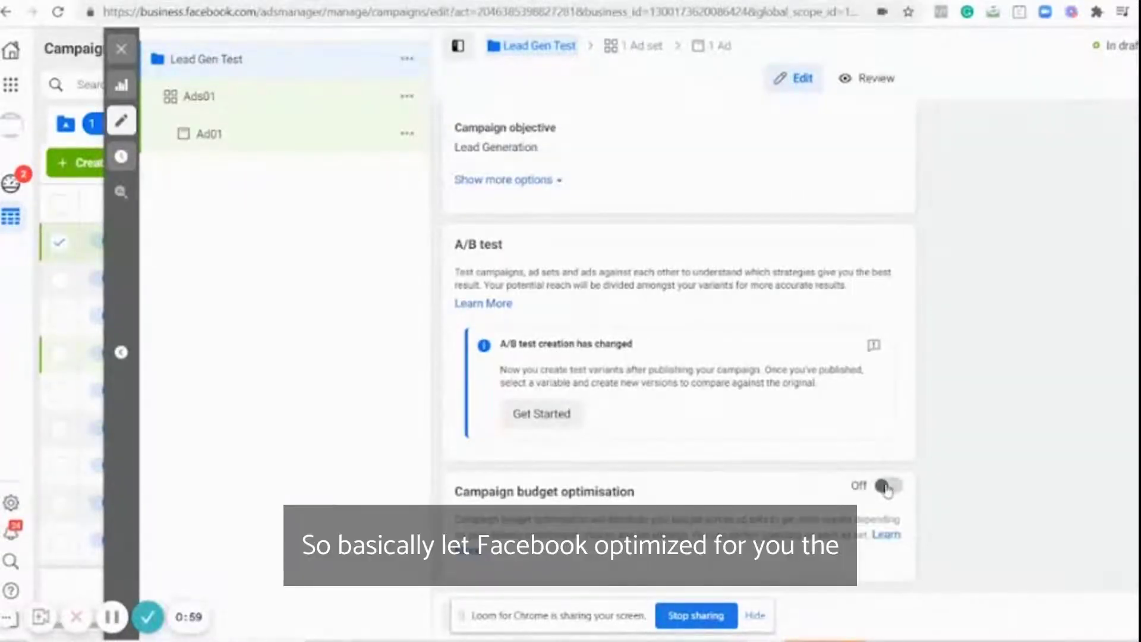
click(887, 488)
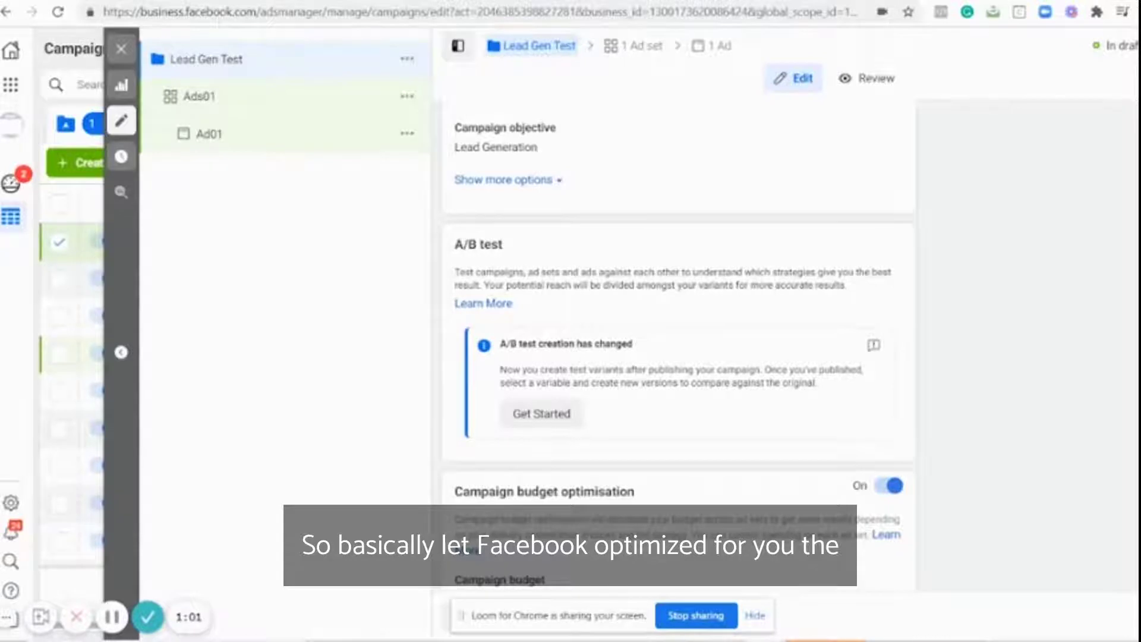
scroll(677, 348, down, 3)
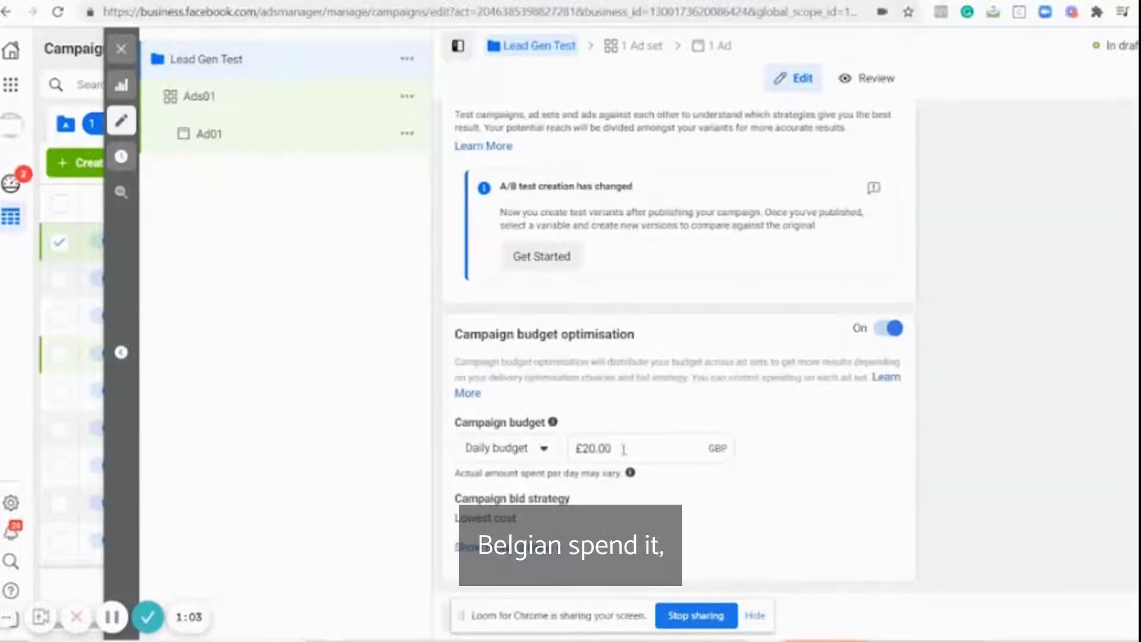
click(587, 449)
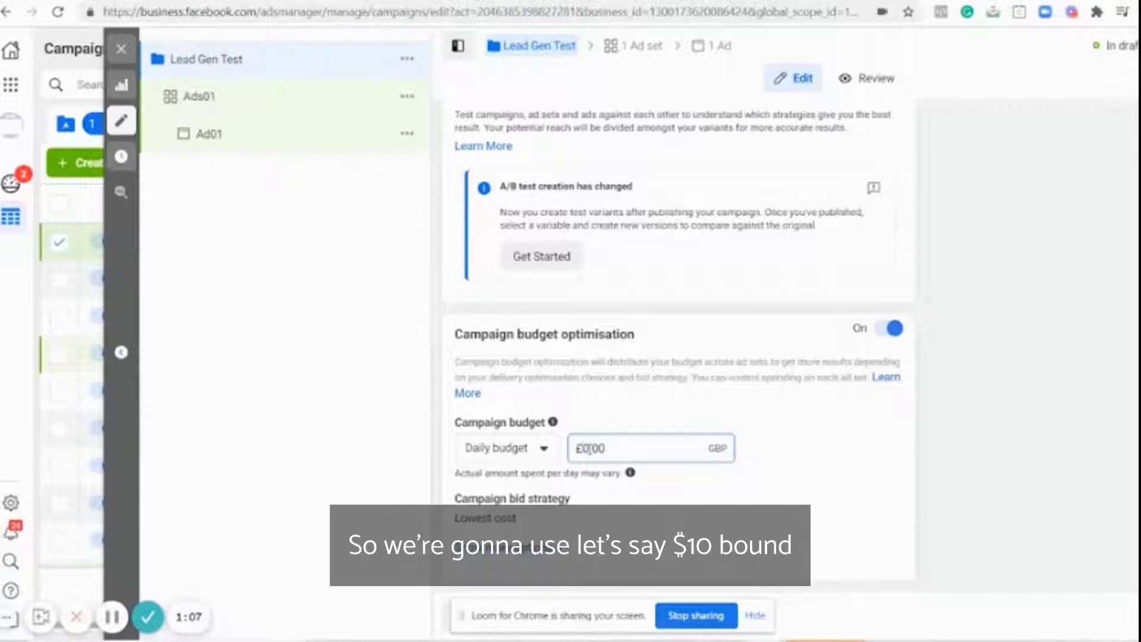
text(1)
click(924, 431)
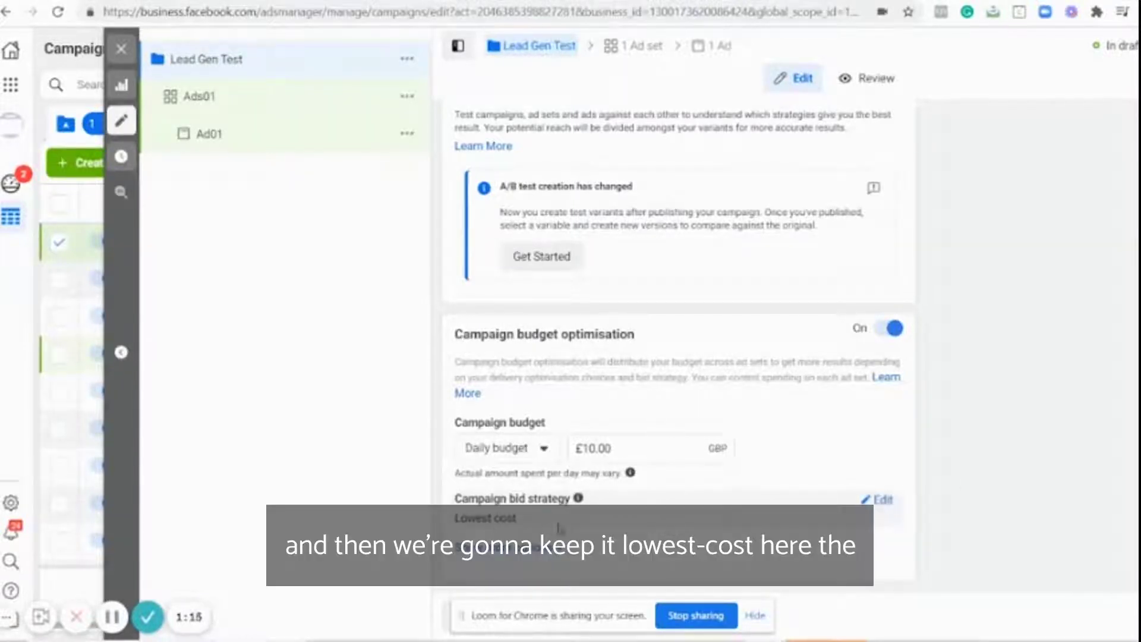
click(199, 96)
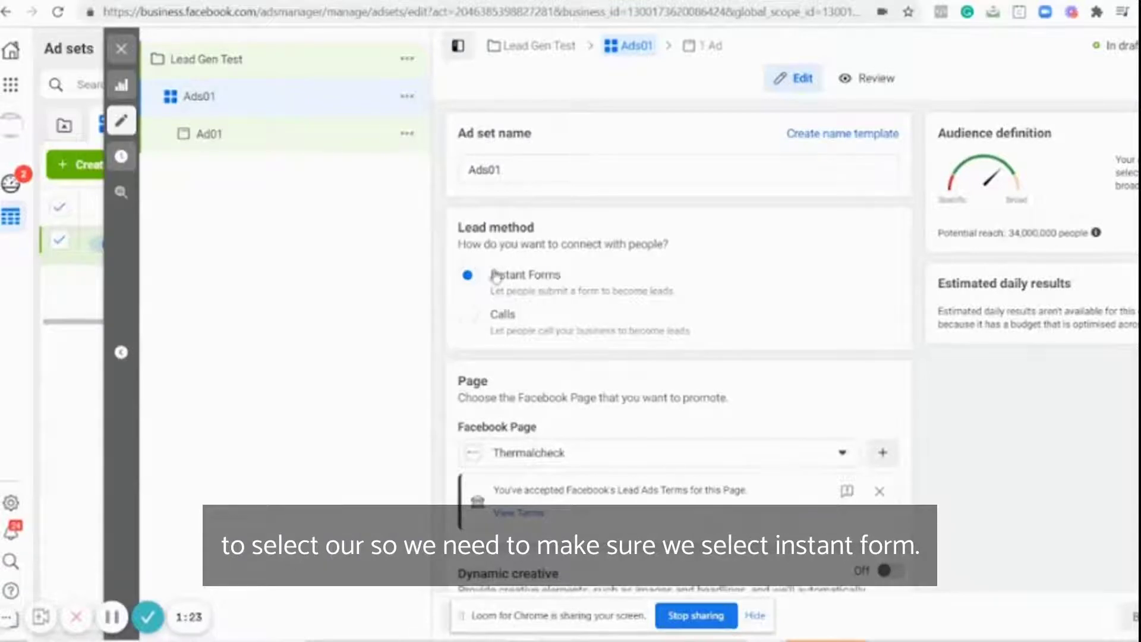
scroll(707, 264, down, 3)
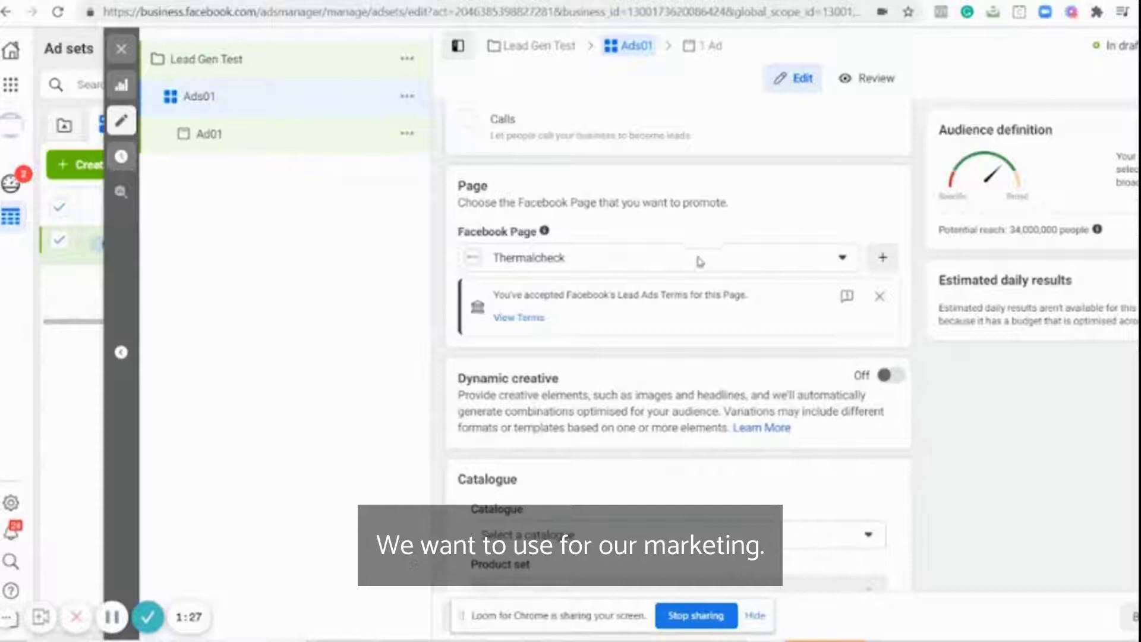
click(699, 263)
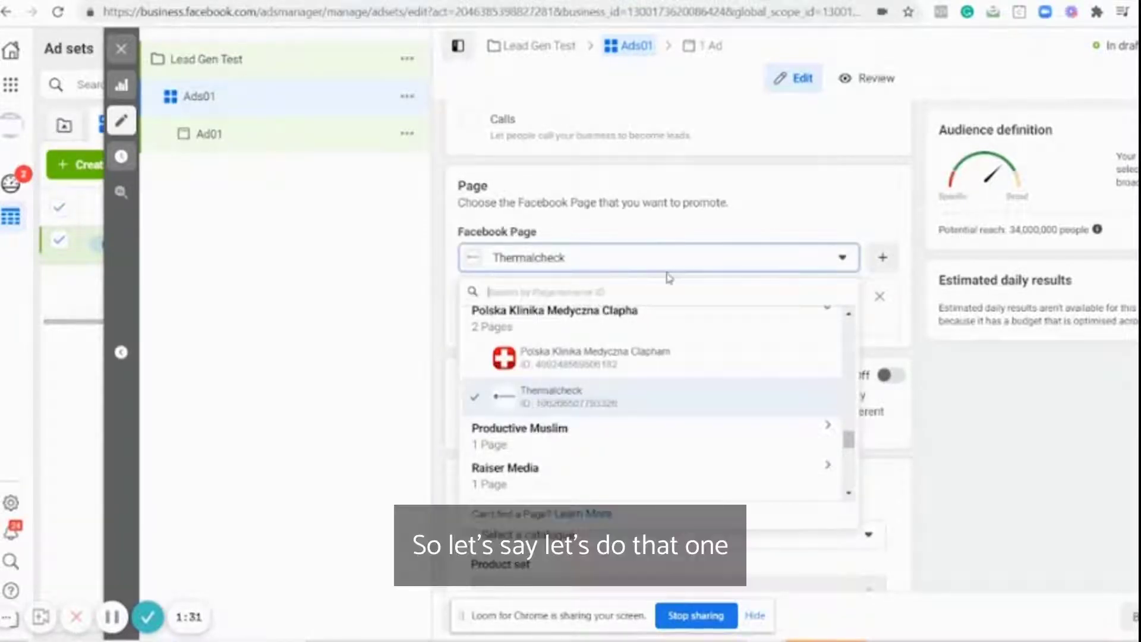
text(sw)
click(575, 365)
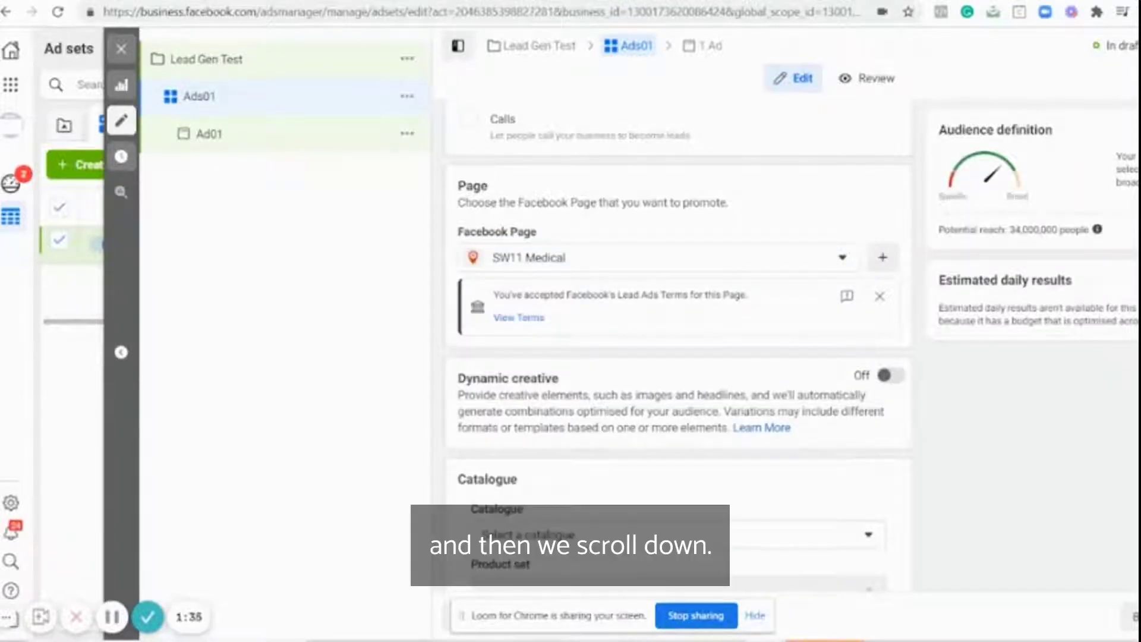
scroll(677, 356, down, 5)
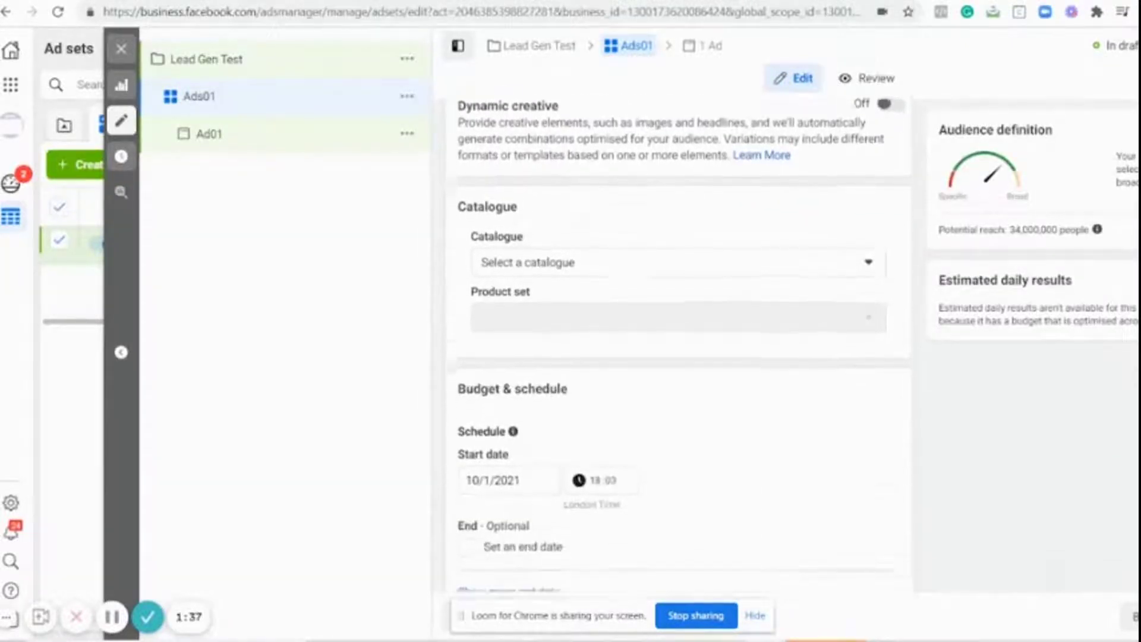
scroll(616, 271, down, 1)
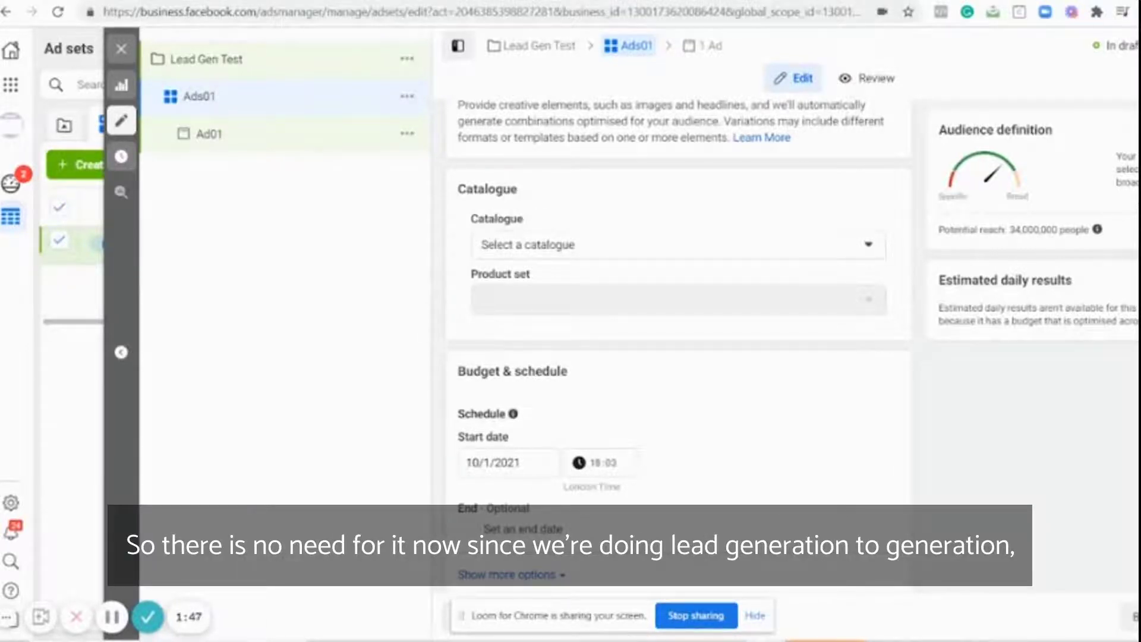
scroll(518, 177, down, 5)
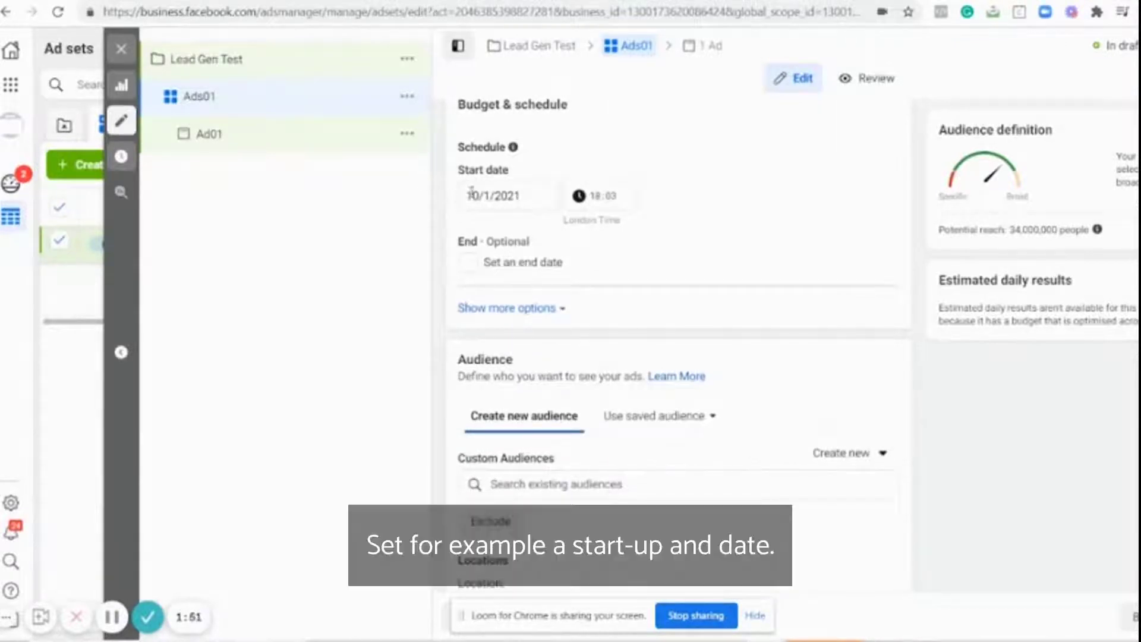
click(467, 262)
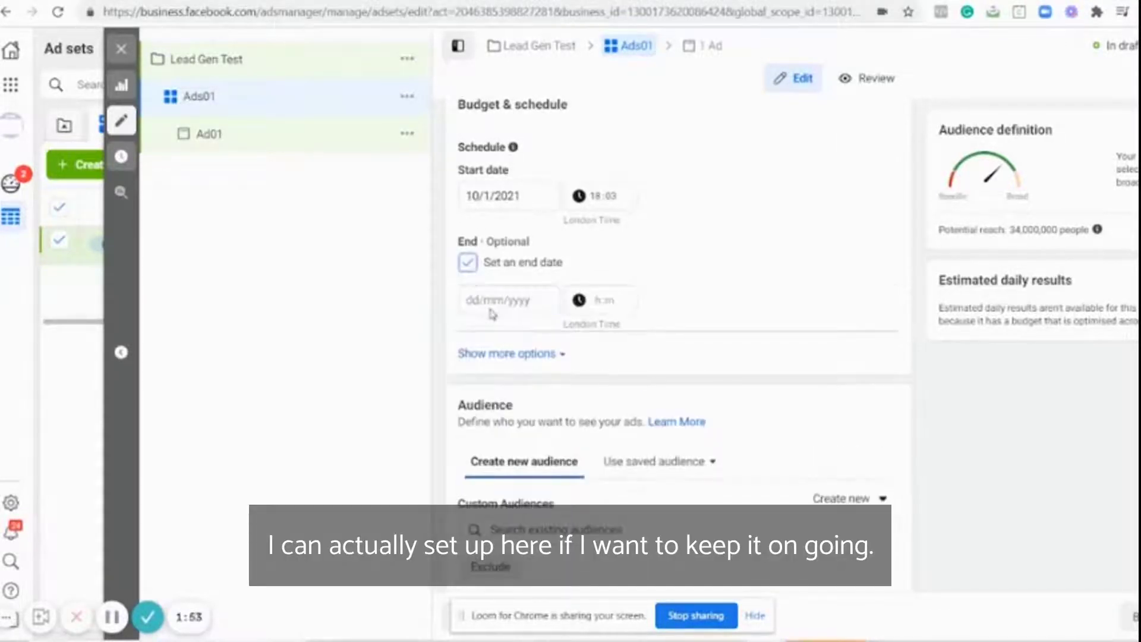
click(468, 265)
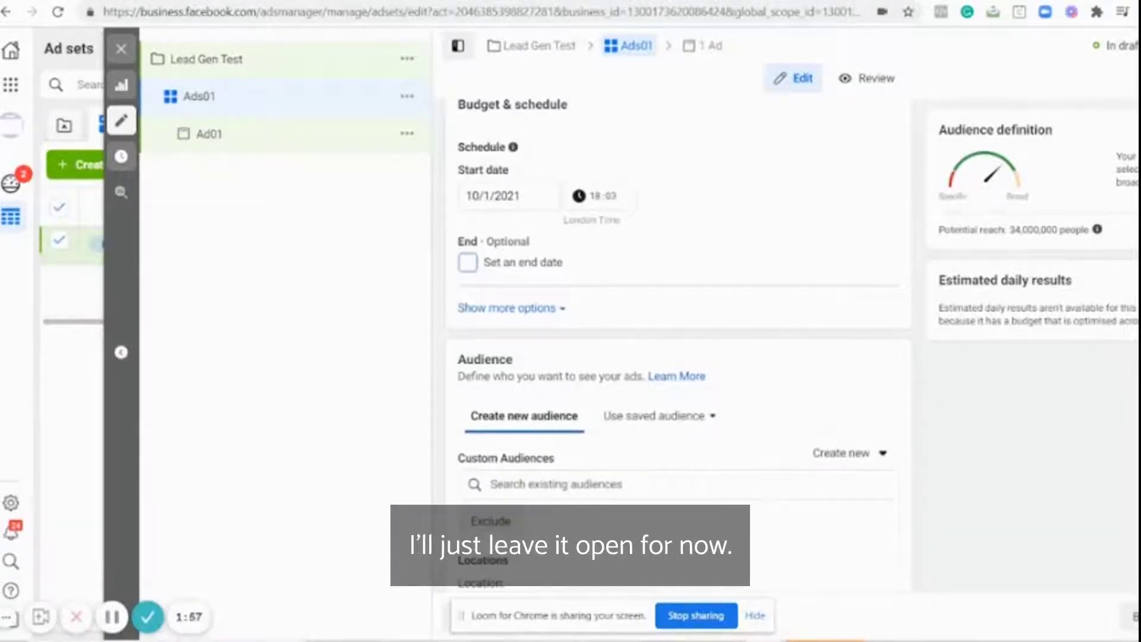
Step: Replace Spain with the United Kingdom in Ads01's locations, targeting people living there
scroll(679, 346, down, 5)
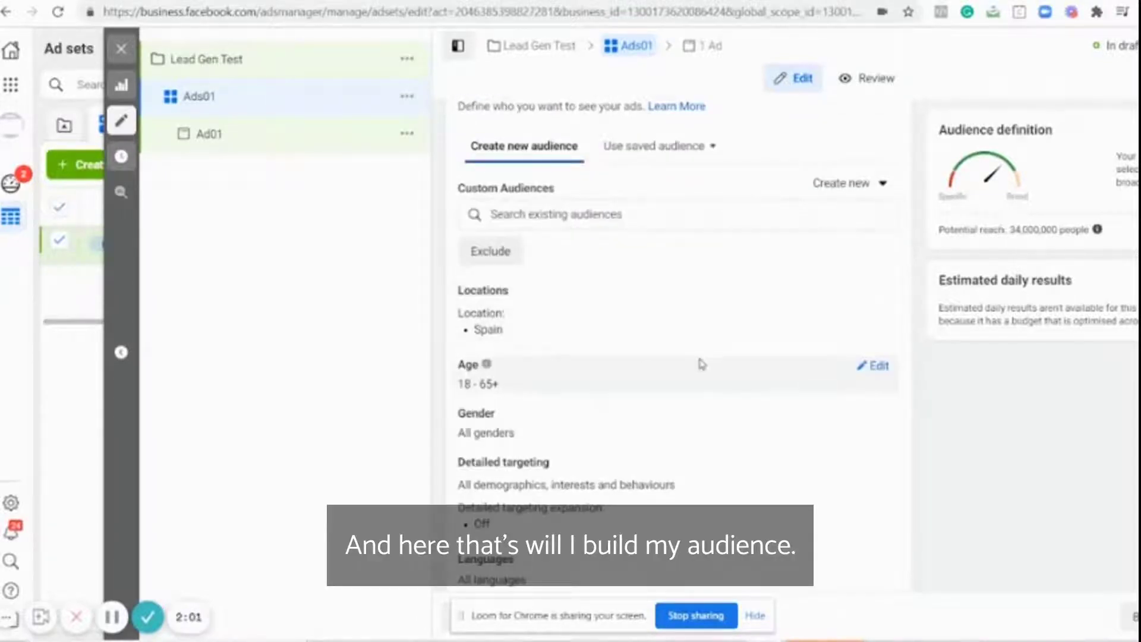
click(874, 295)
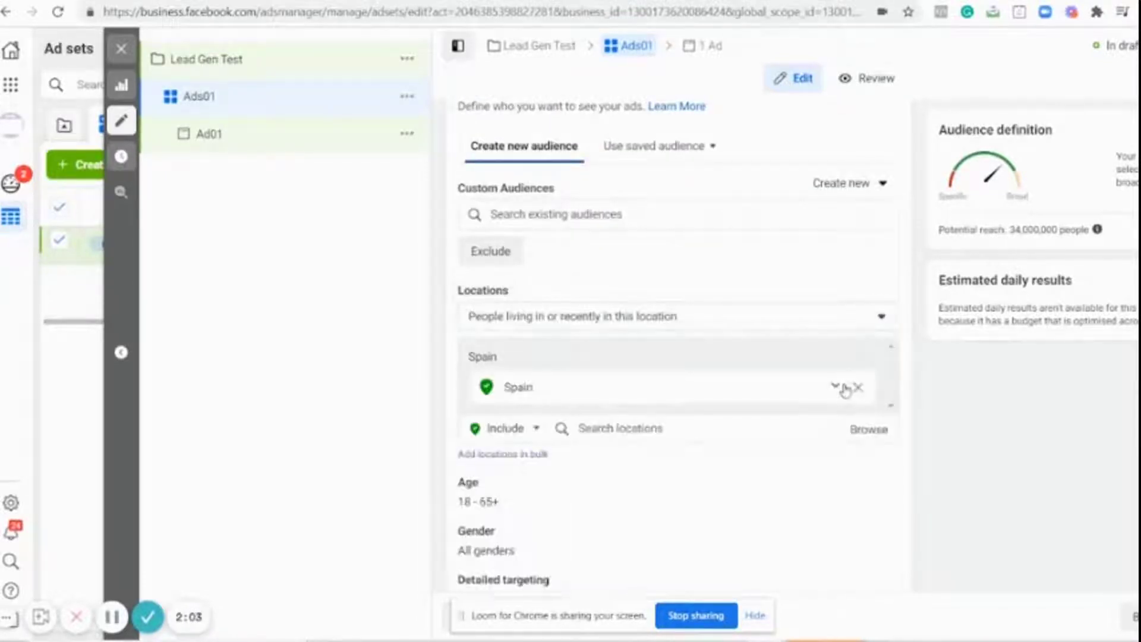
click(862, 388)
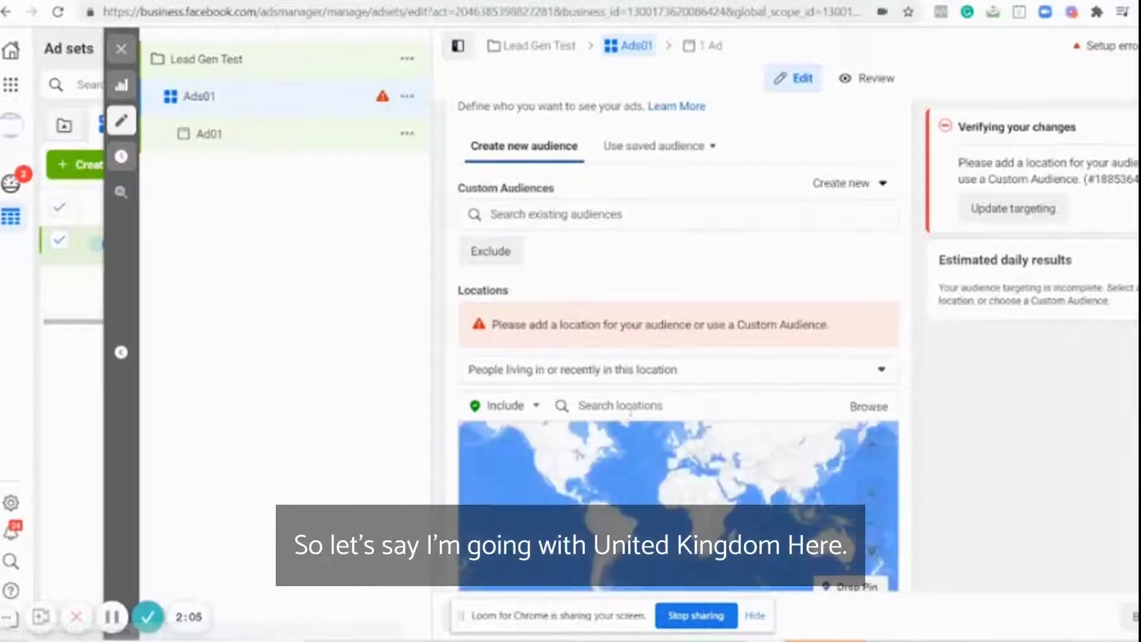
click(628, 407)
text(united kin)
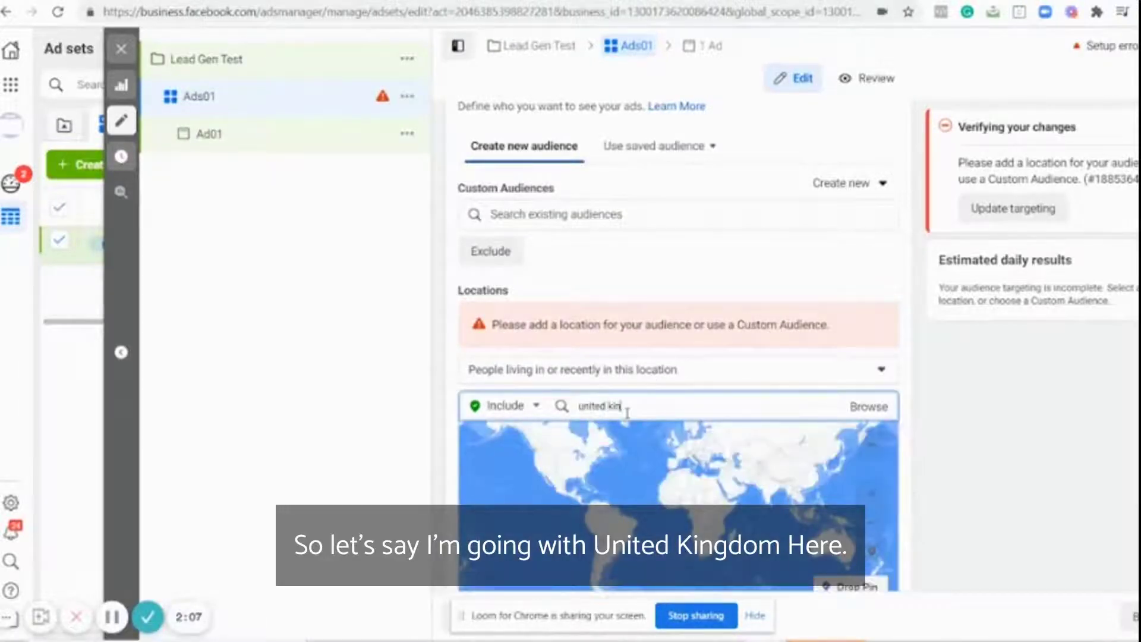
text(gdom)
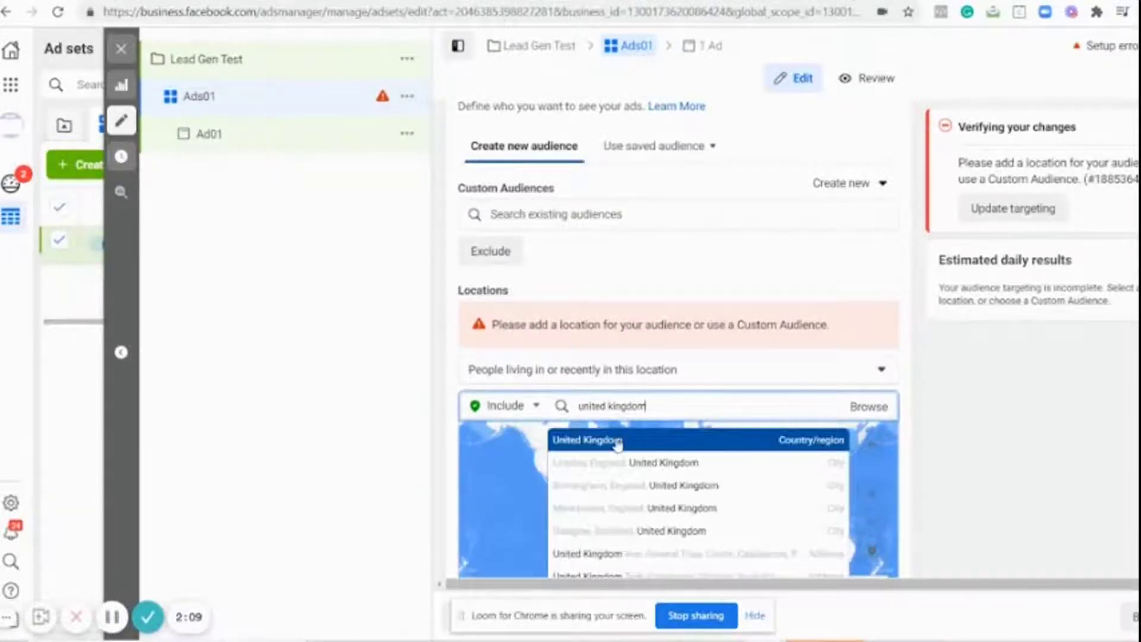
click(618, 443)
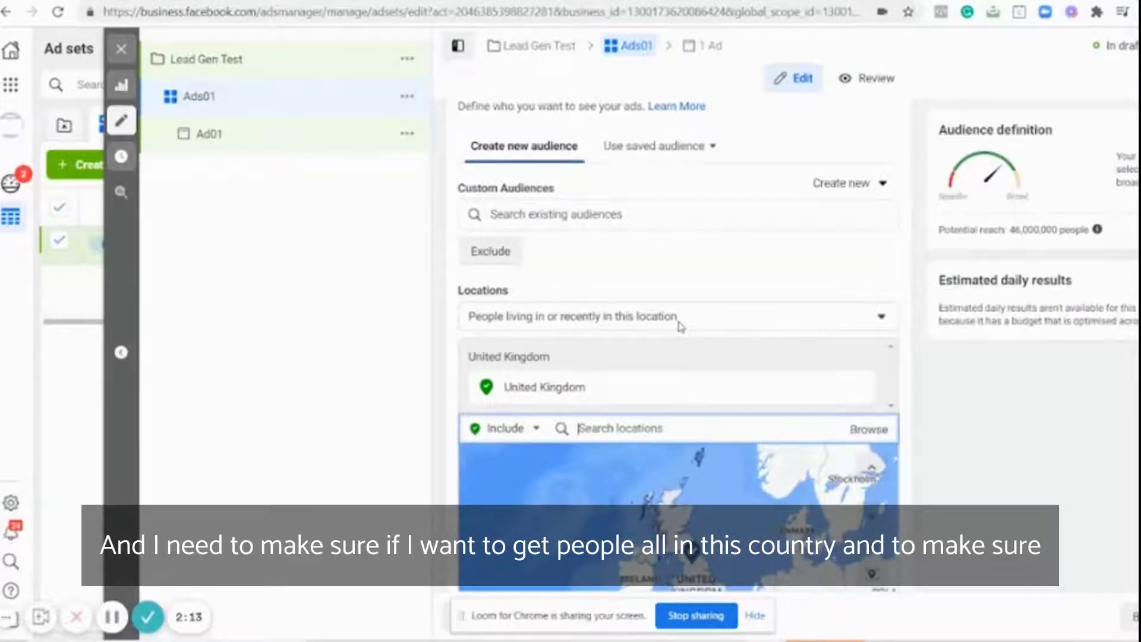
click(681, 328)
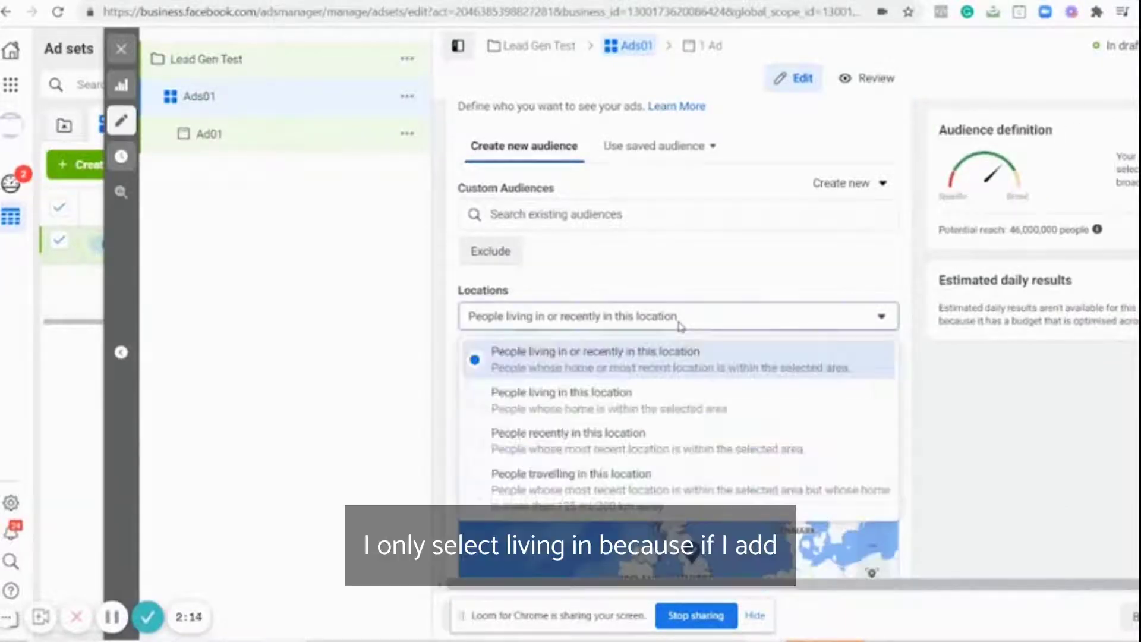
click(600, 406)
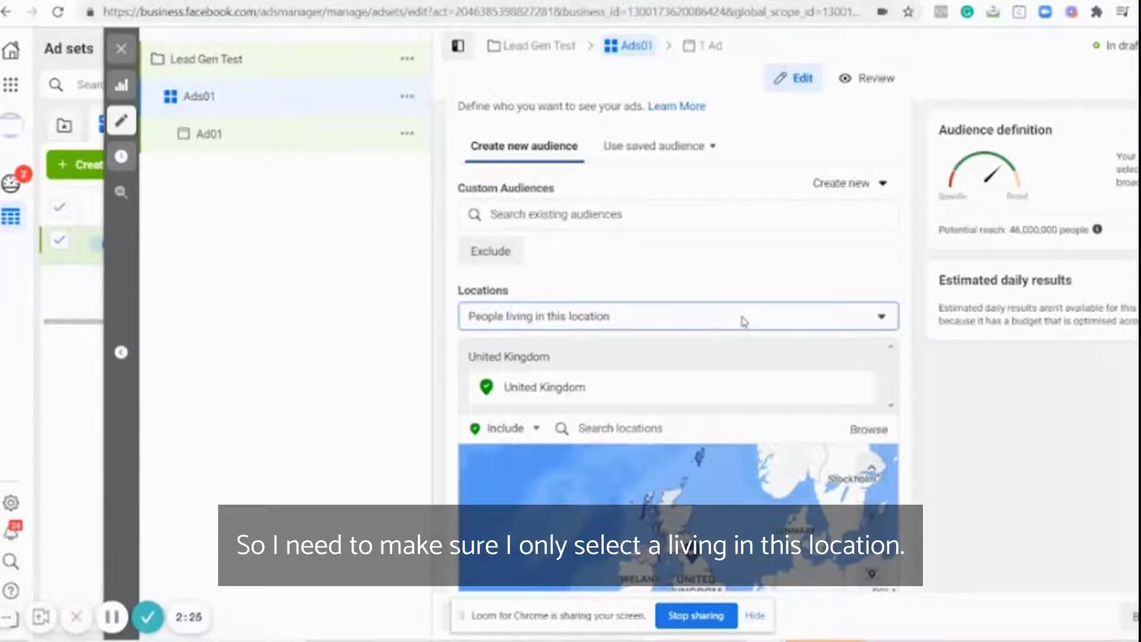
Step: Unlock age, gender and detailed targeting, then add the Married relationship status to the audience
scroll(540, 285, down, 7)
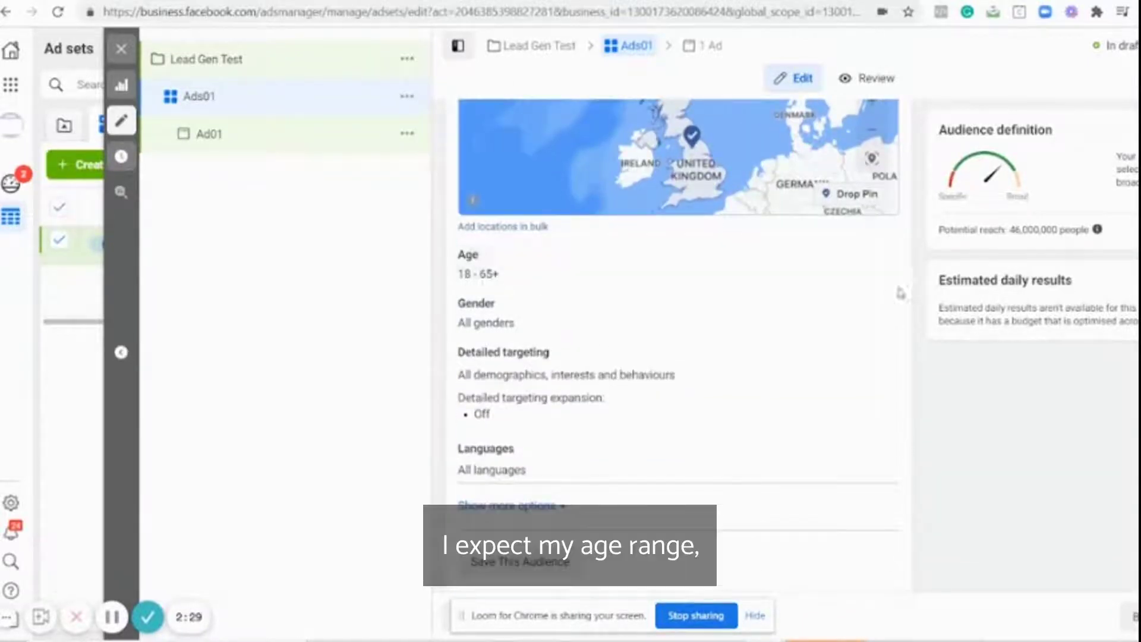
click(873, 257)
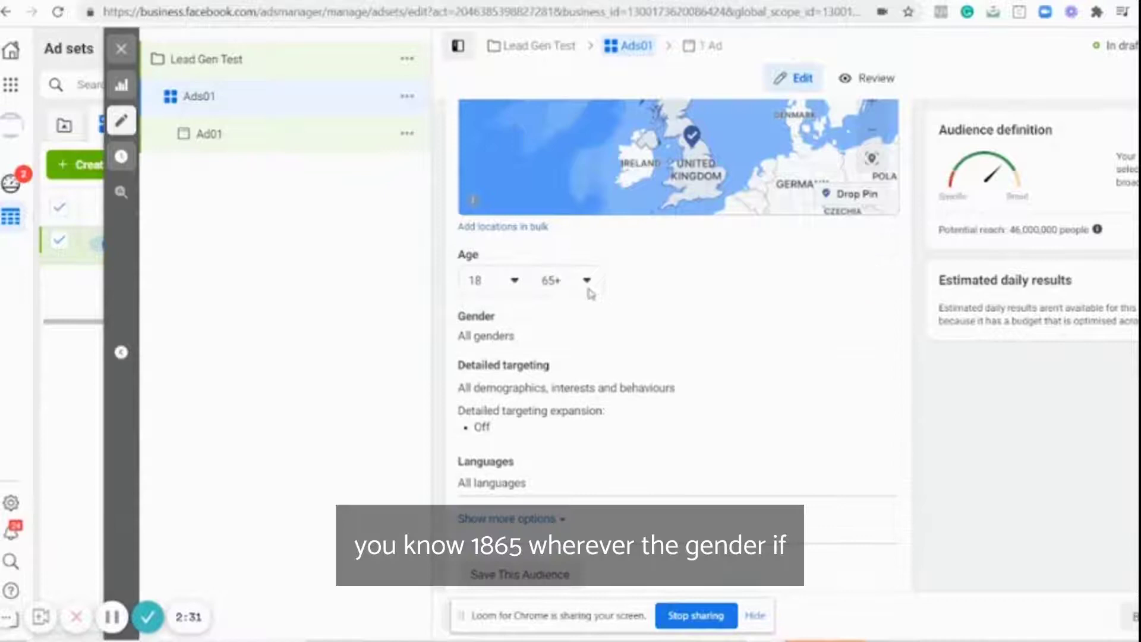
click(876, 317)
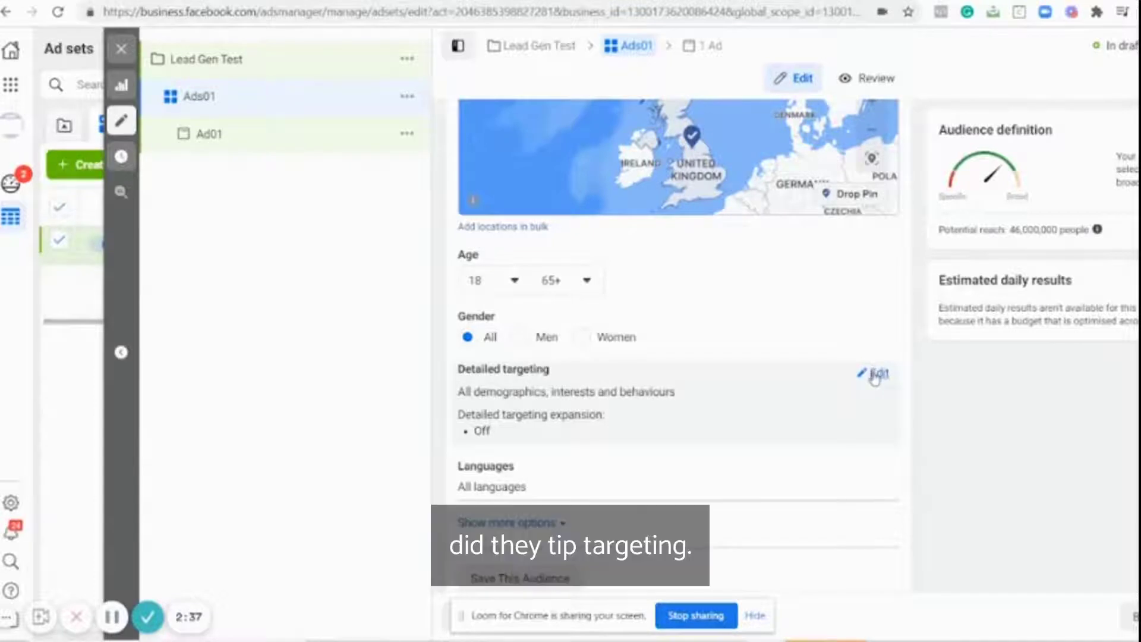
click(876, 372)
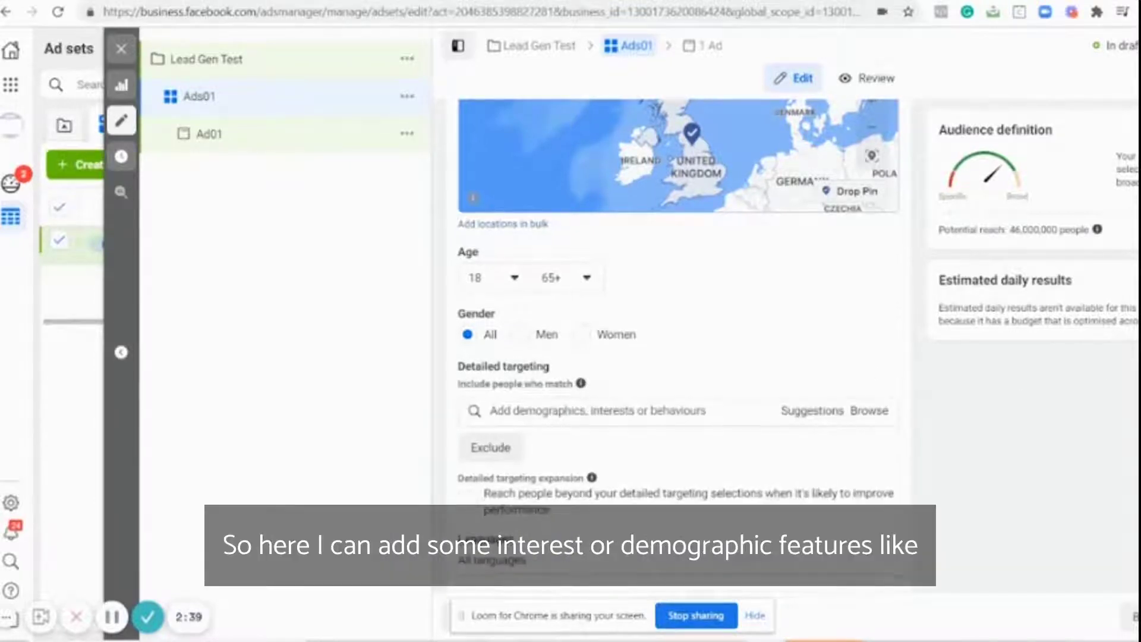
scroll(677, 333, down, 1)
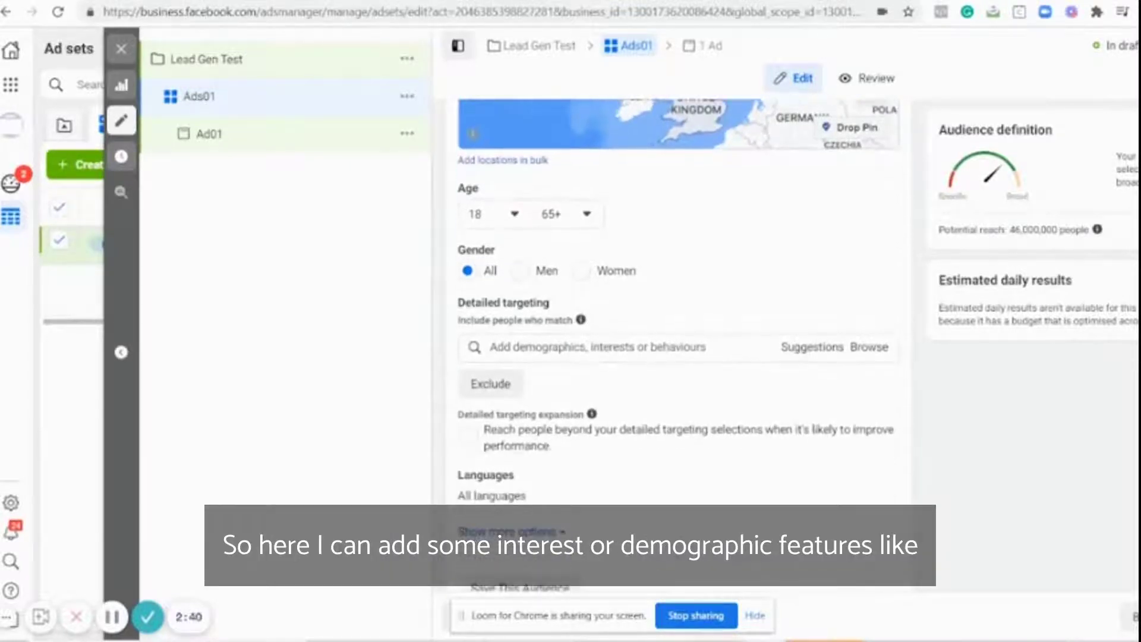
click(555, 347)
text(Parri)
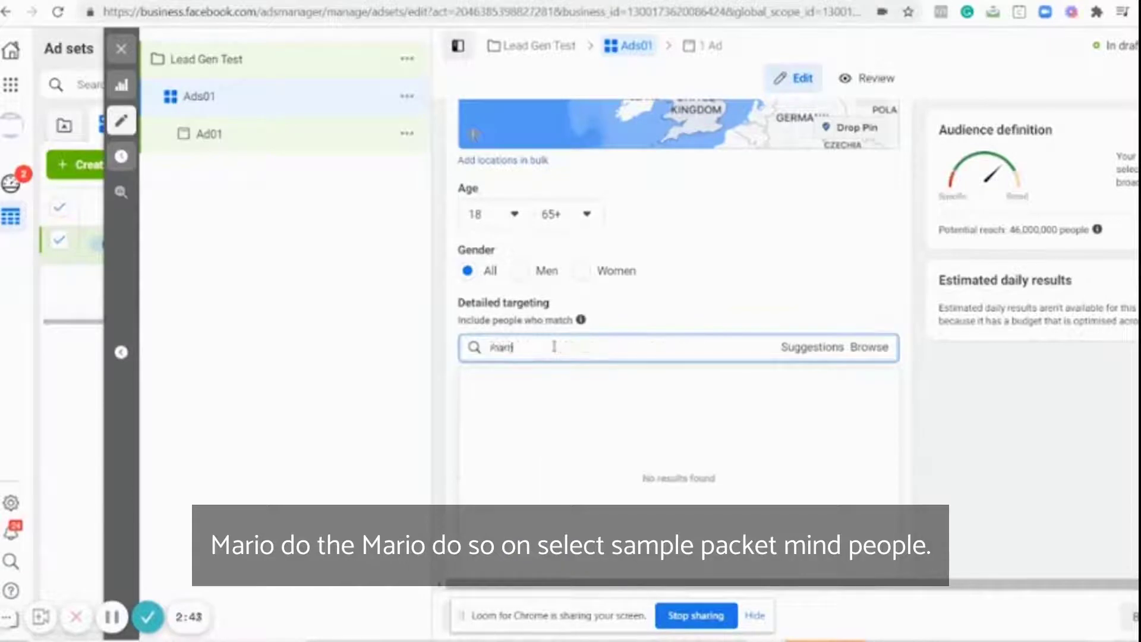
text(ed)
key(BackSpace)
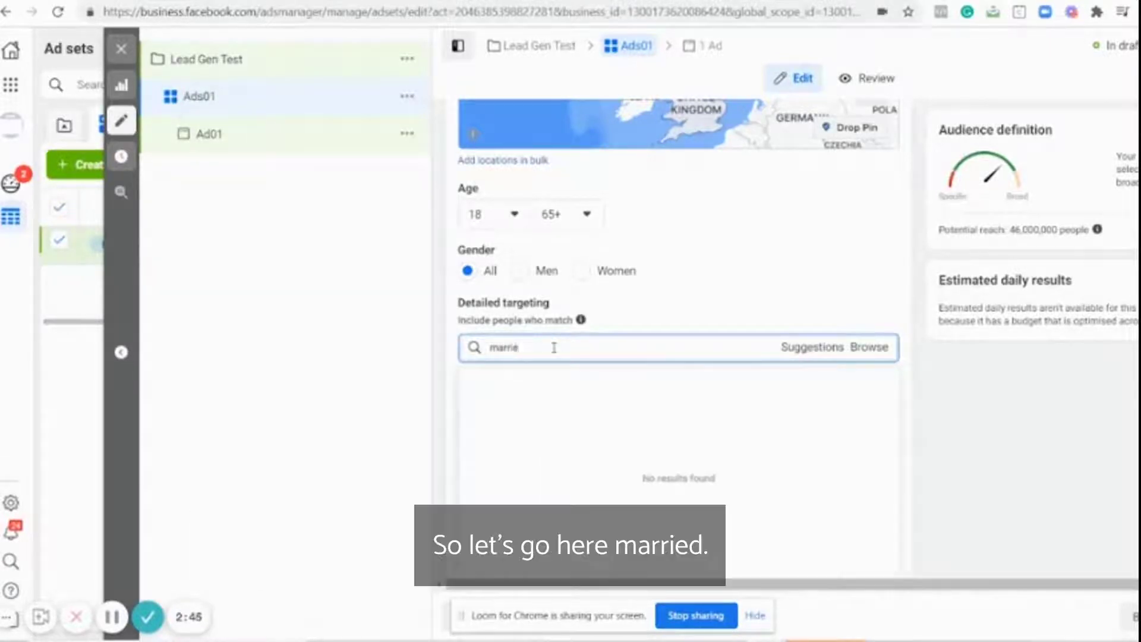
key(BackSpace)
key(BackSpace)
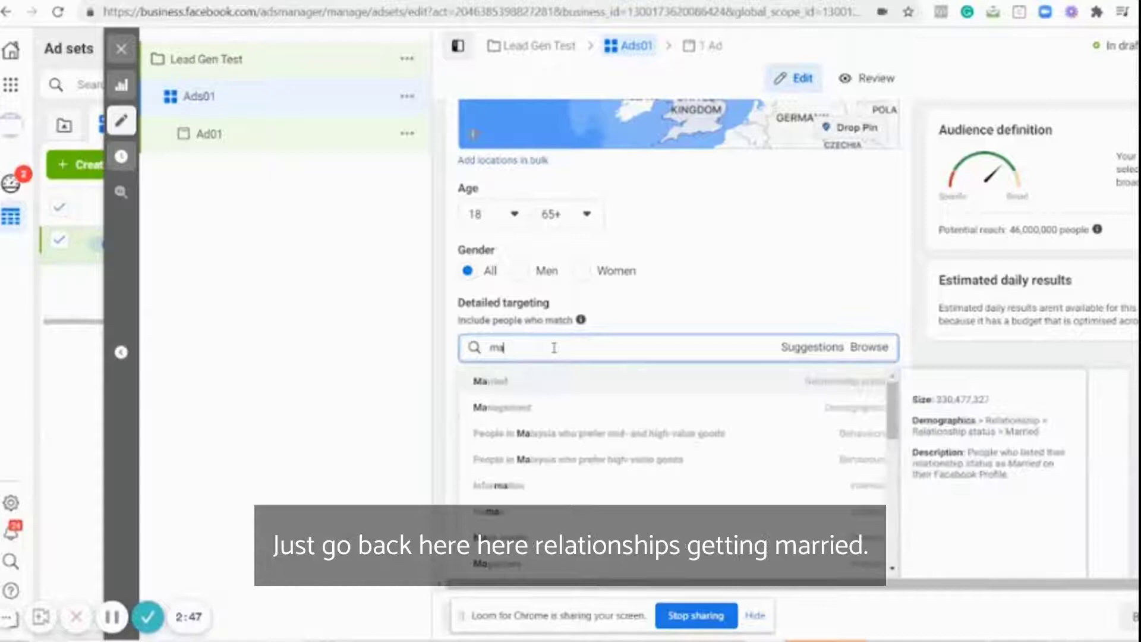
click(506, 382)
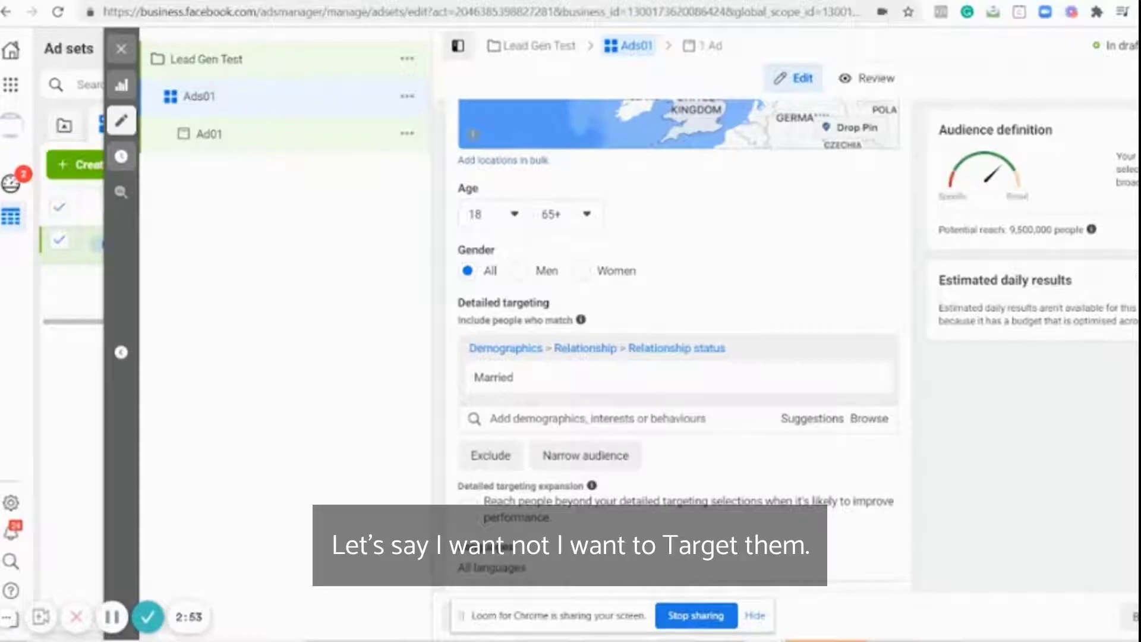
scroll(678, 343, down, 1)
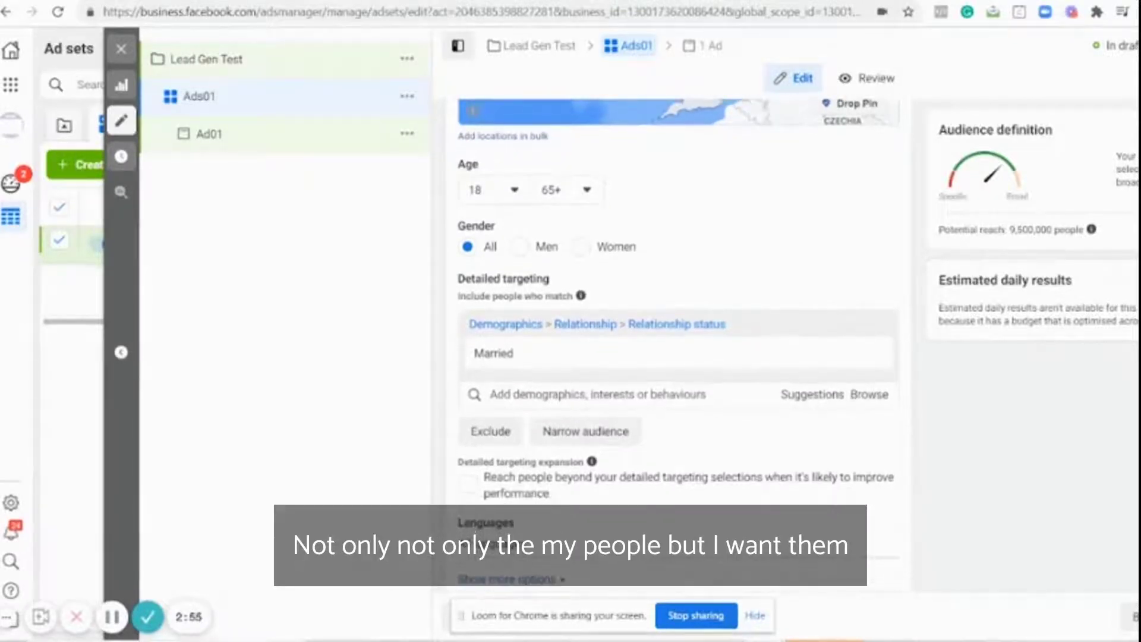
scroll(678, 343, down, 3)
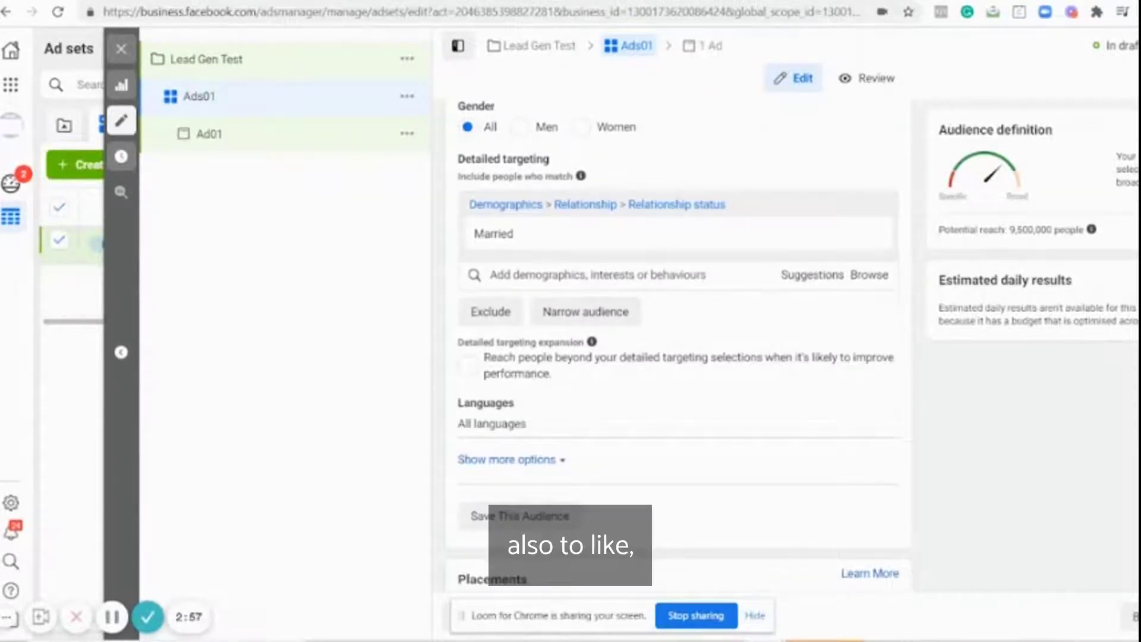
click(593, 316)
click(568, 328)
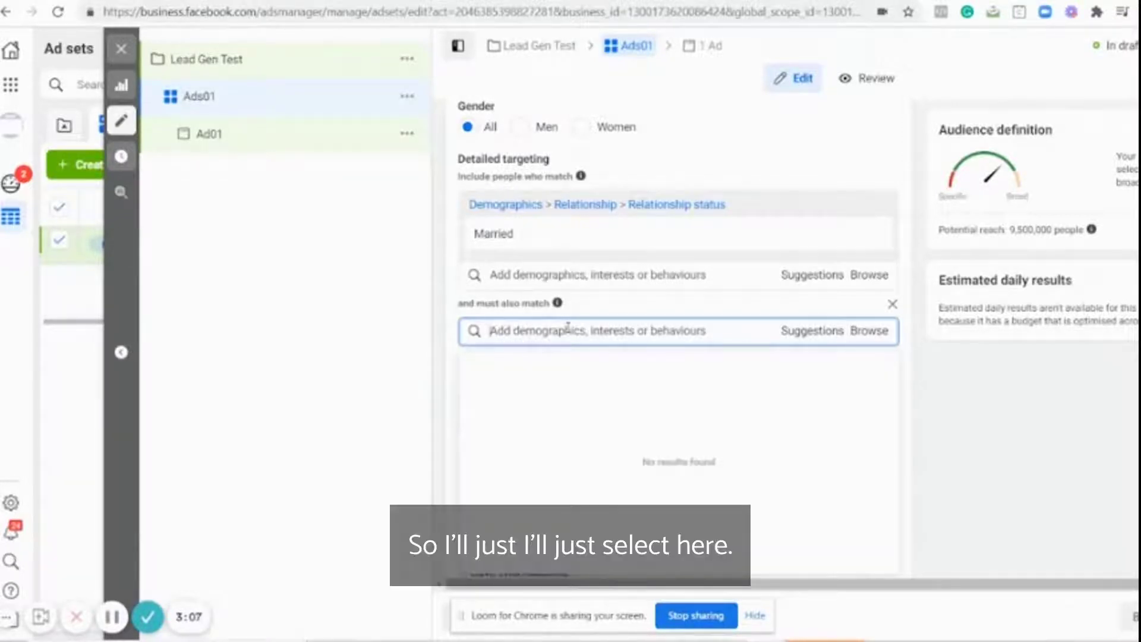
text(d demo)
text(g)
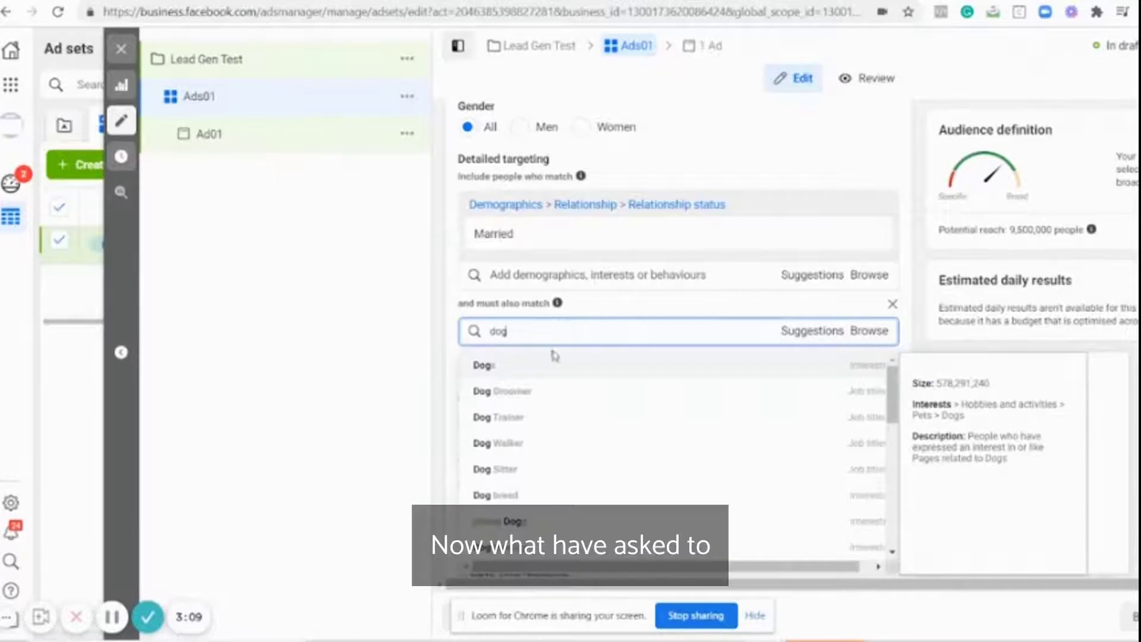
click(534, 370)
click(867, 405)
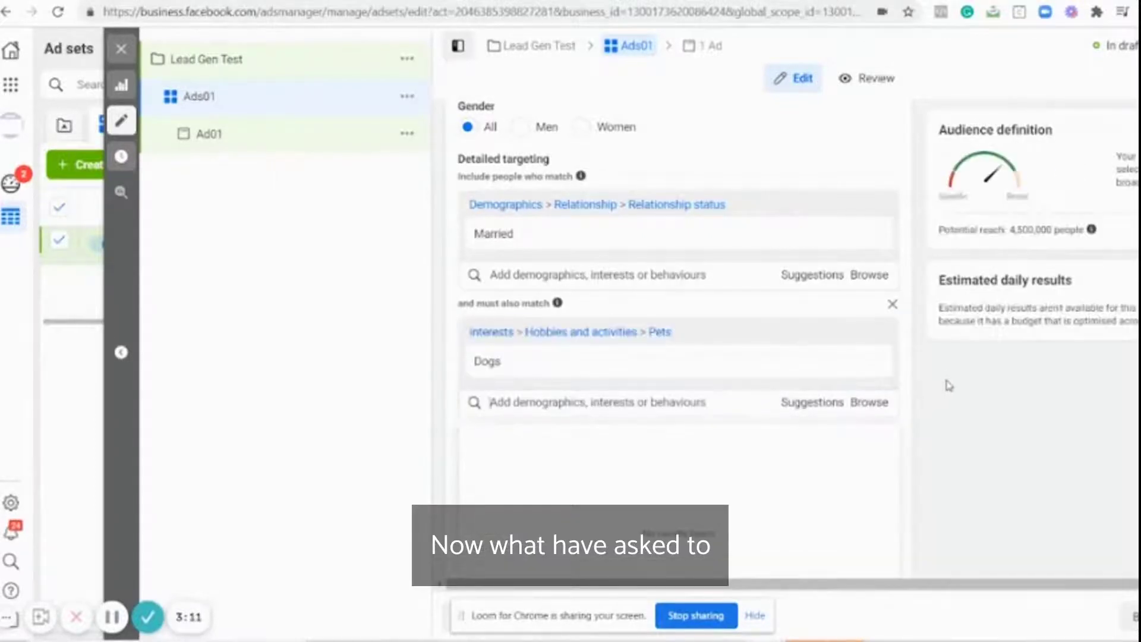
scroll(678, 345, up, 5)
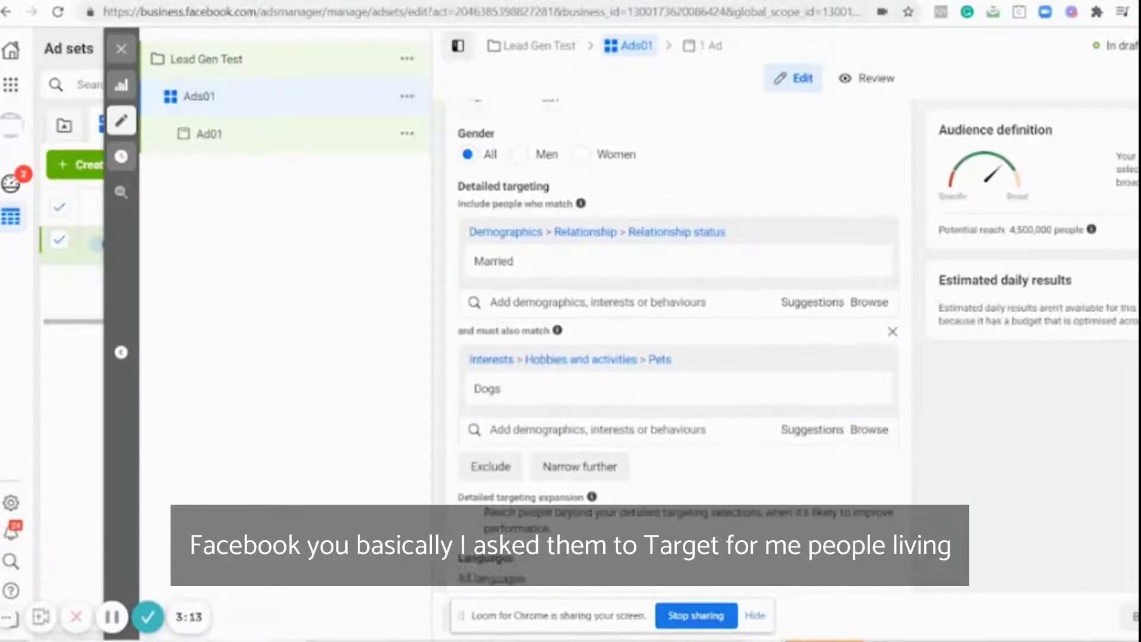
scroll(677, 344, up, 3)
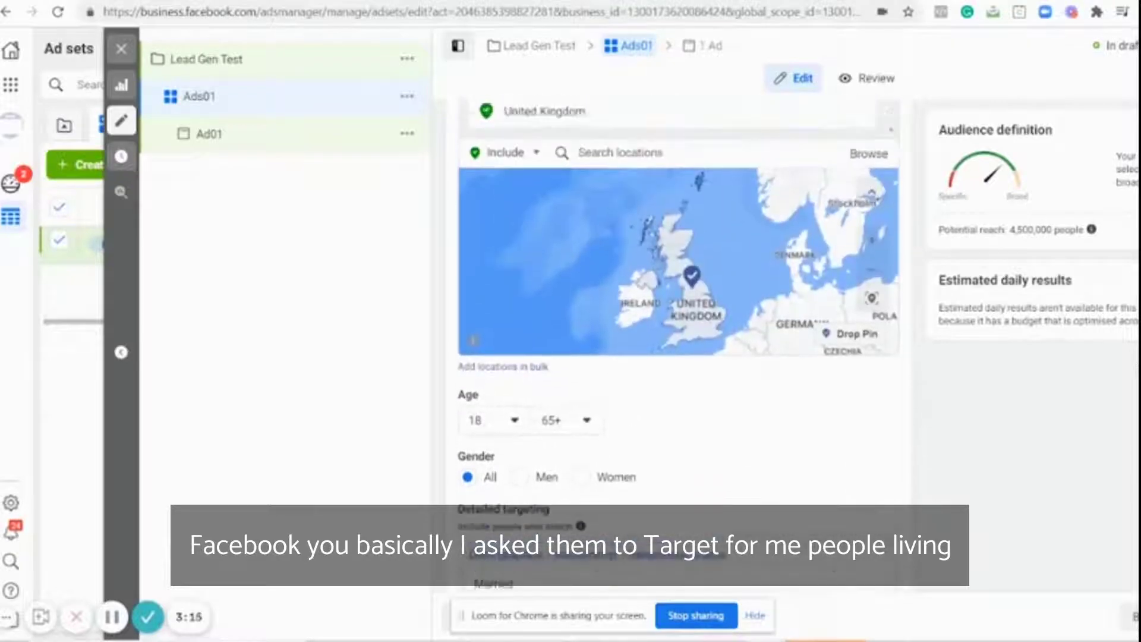
scroll(678, 345, down, 4)
scroll(497, 109, down, 3)
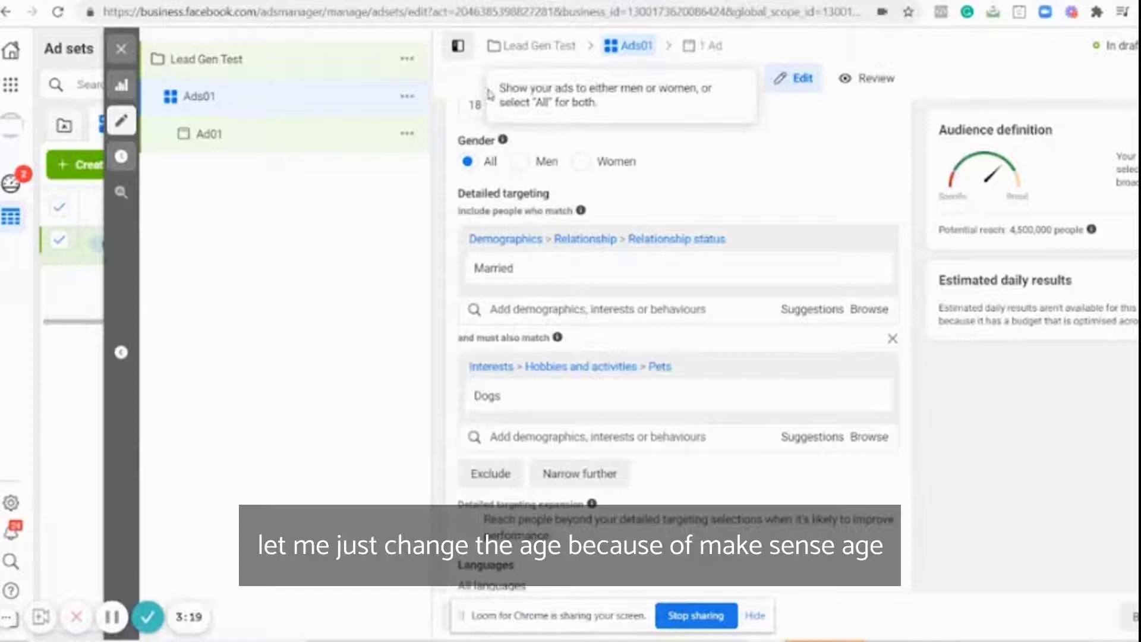
Step: Set the minimum audience age to 23, then review languages, placements and optimisation below
click(484, 105)
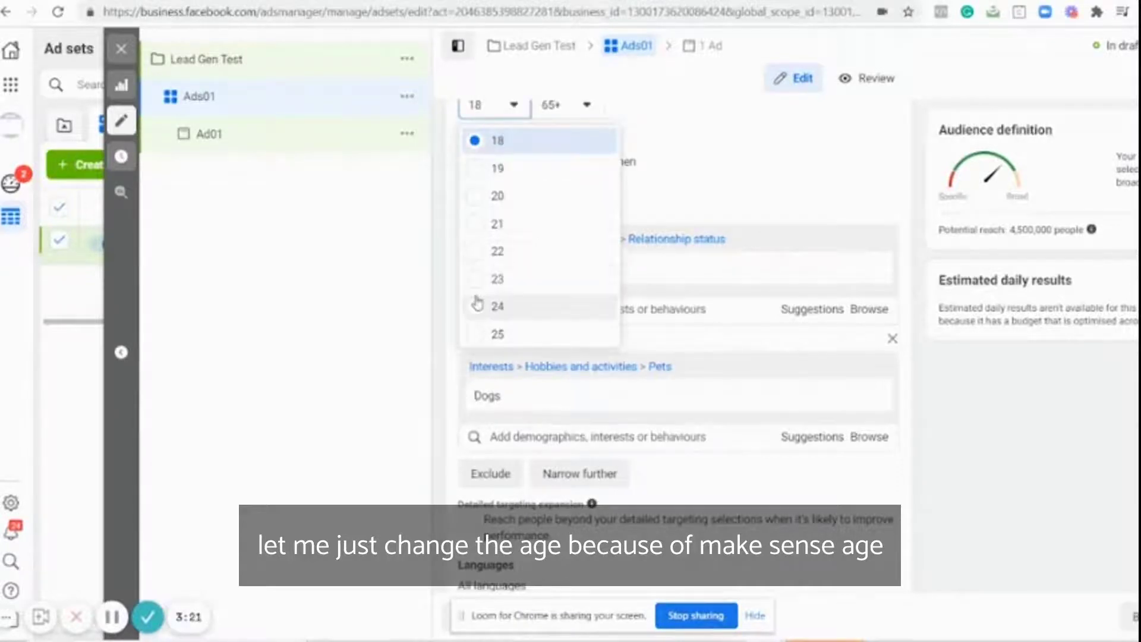
click(483, 279)
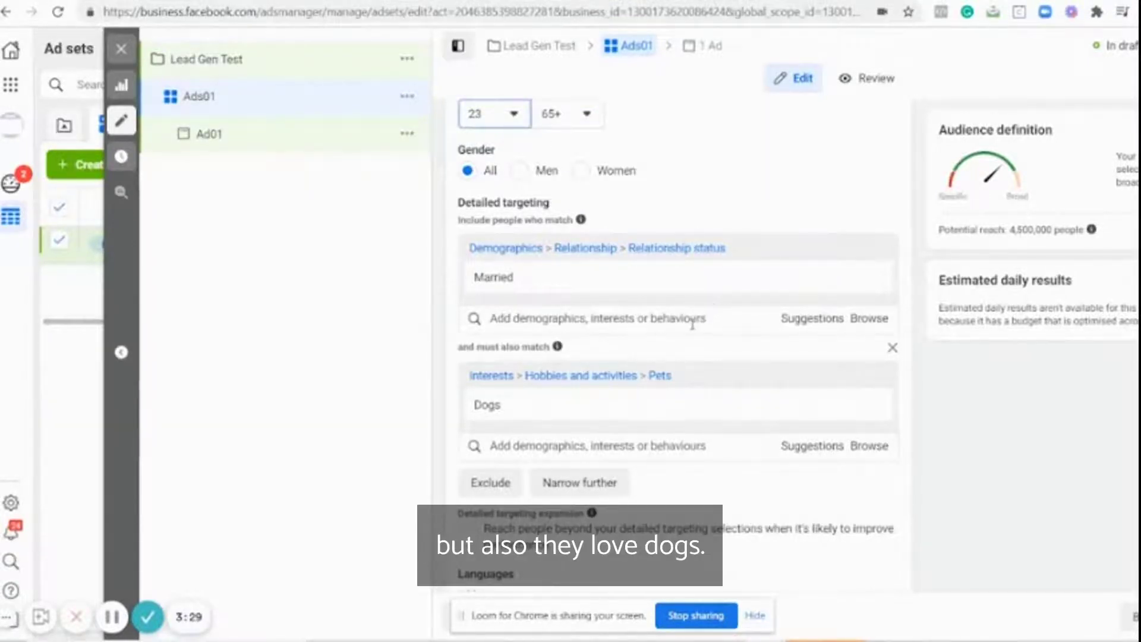
mouse_move(508, 397)
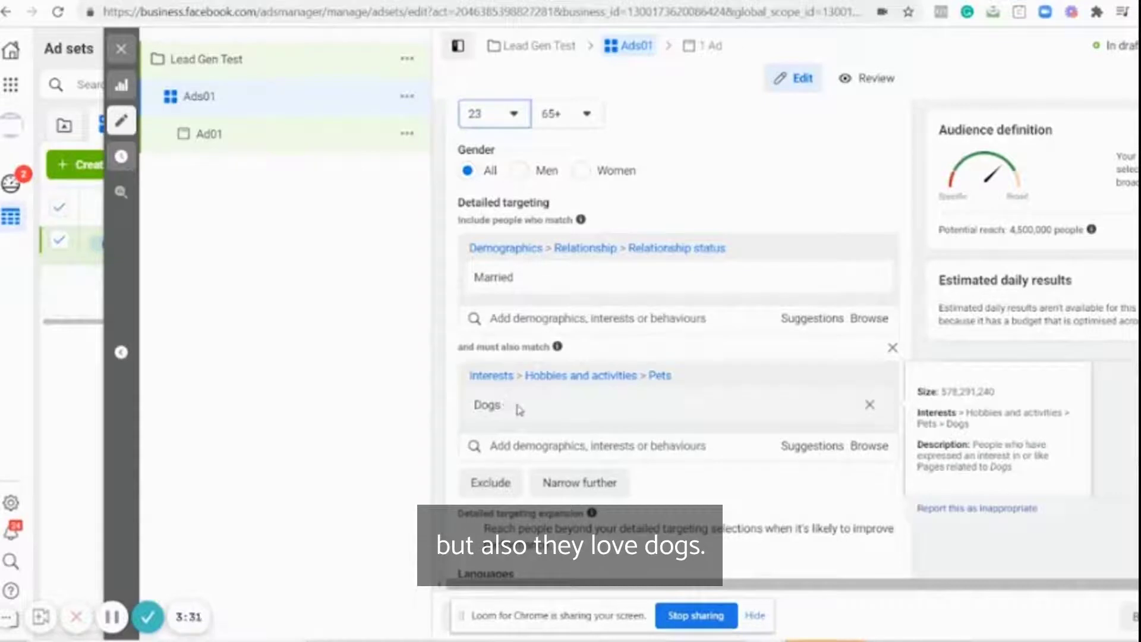
scroll(678, 333, down, 1)
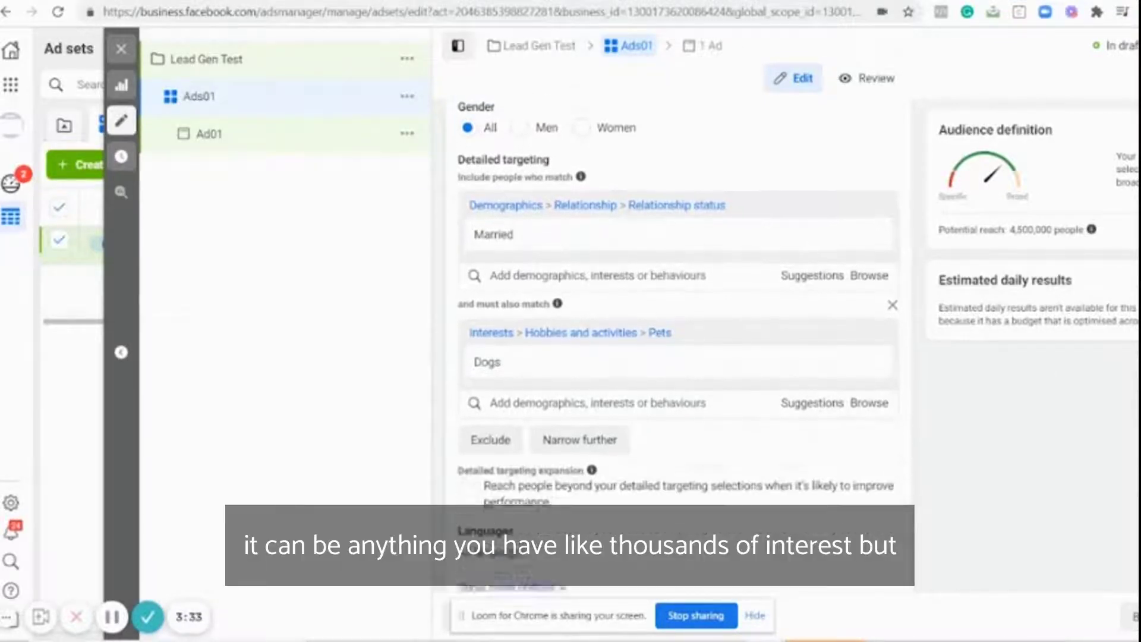
scroll(678, 348, down, 1)
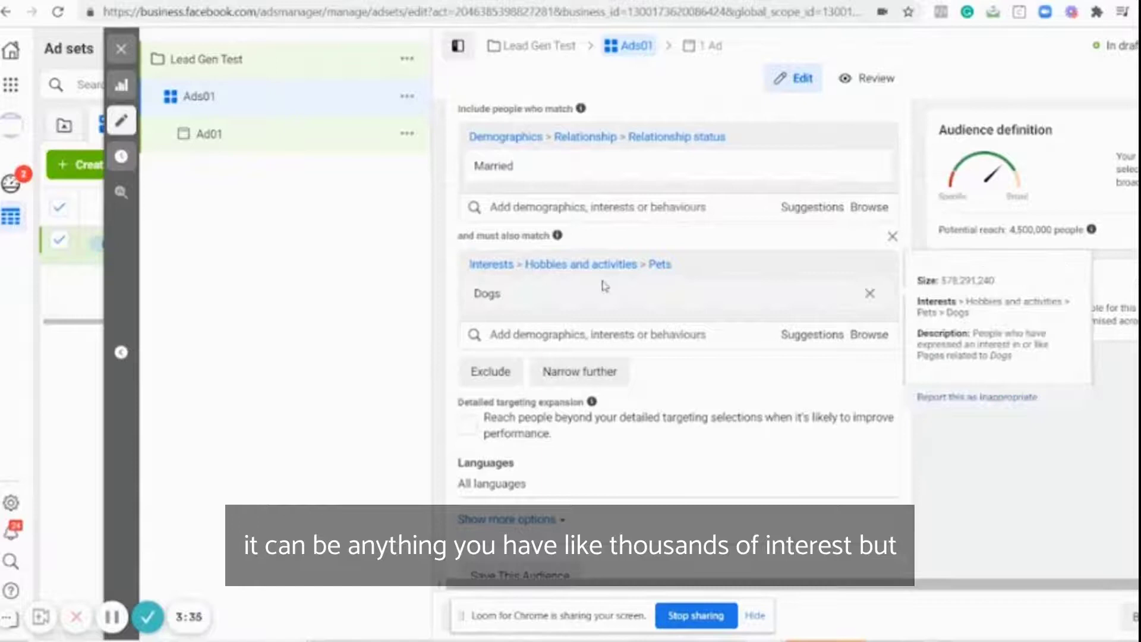
mouse_move(479, 296)
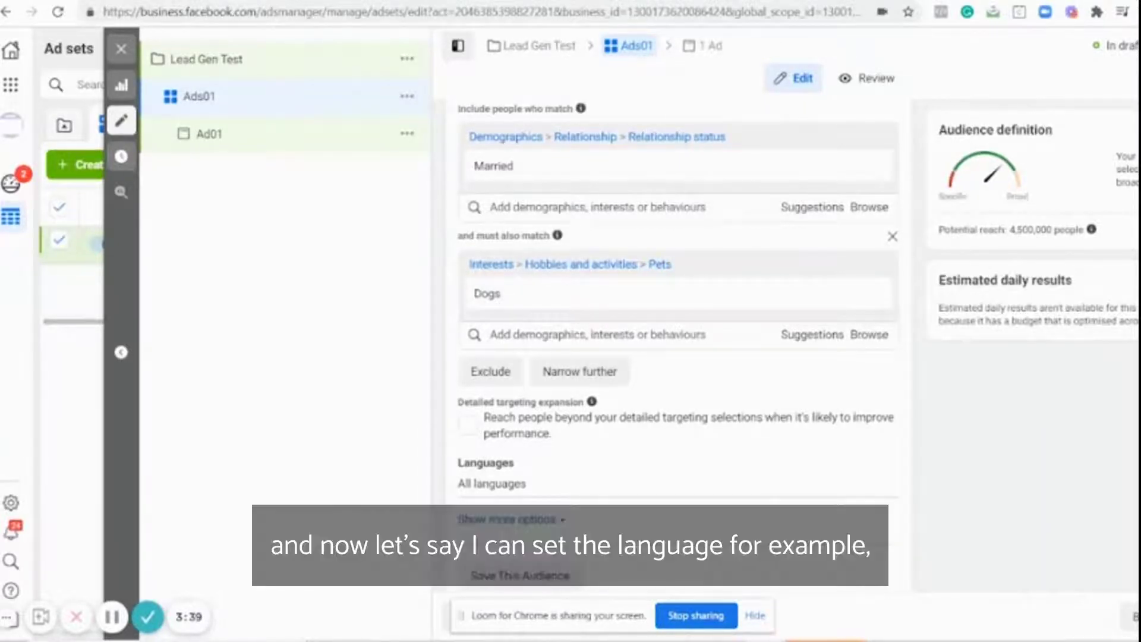
scroll(682, 379, down, 2)
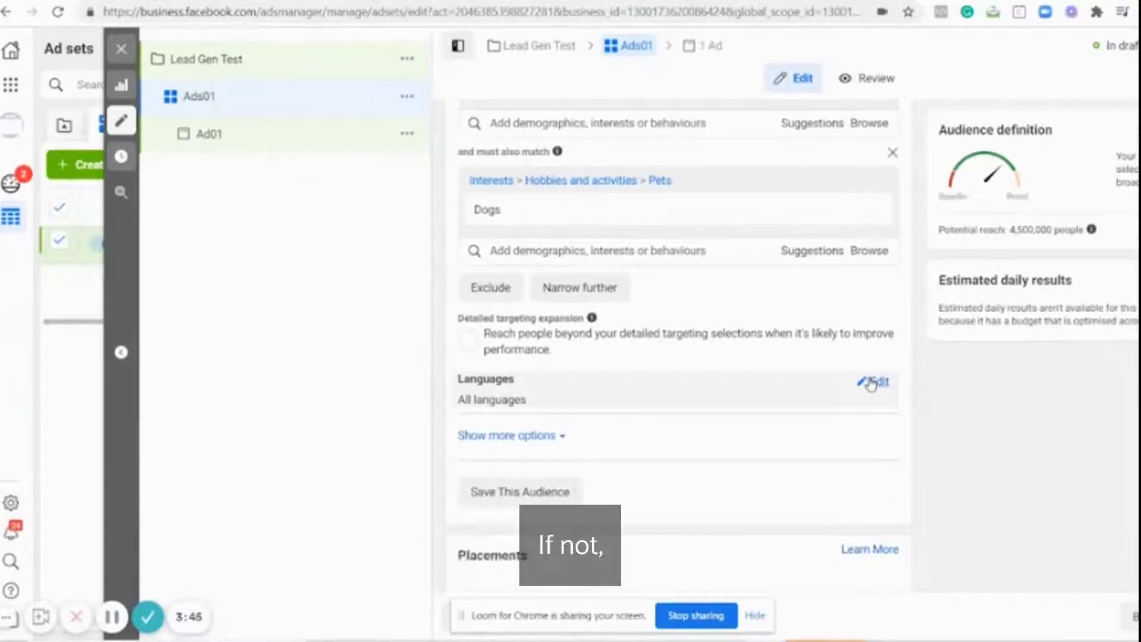
scroll(678, 321, down, 7)
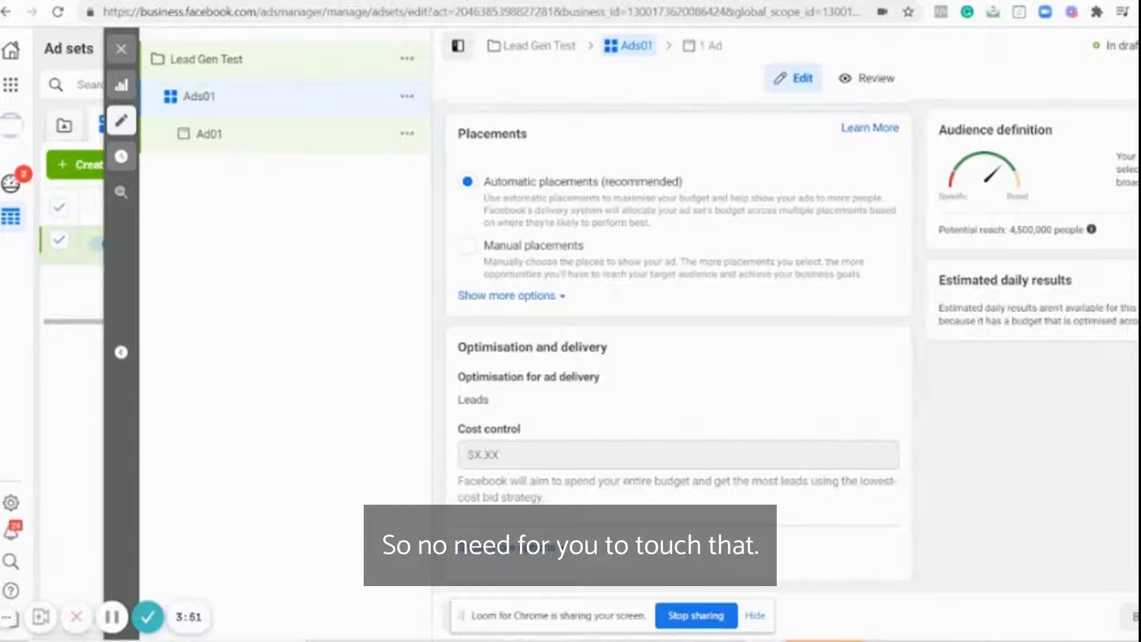
Step: Switch to Ad01 in the campaign tree to view its current creative
click(209, 133)
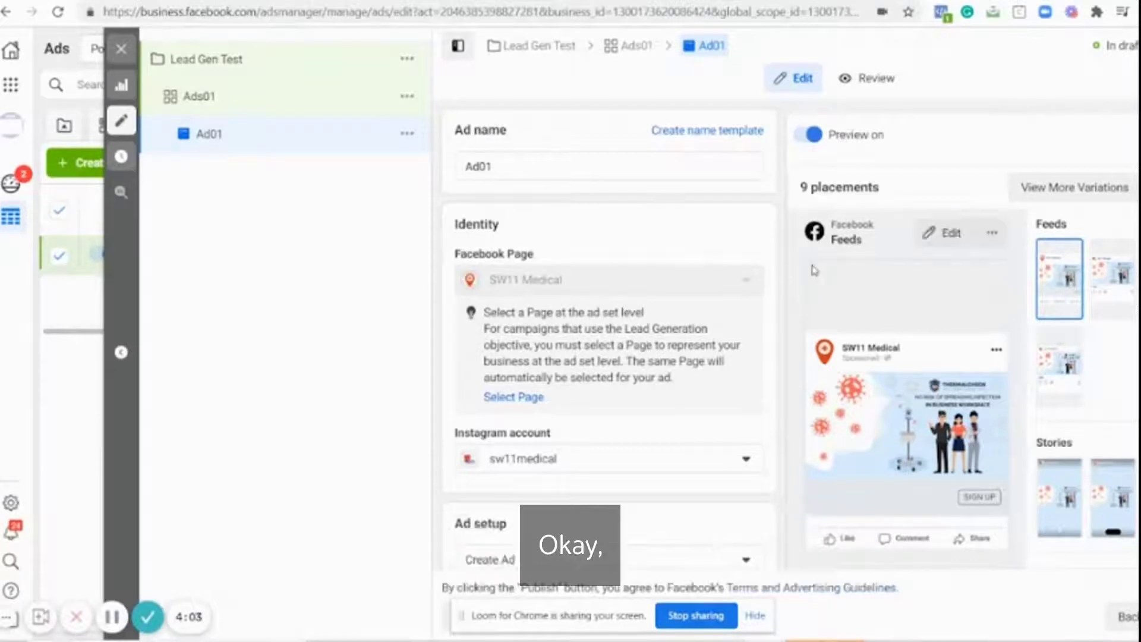
scroll(608, 333, down, 10)
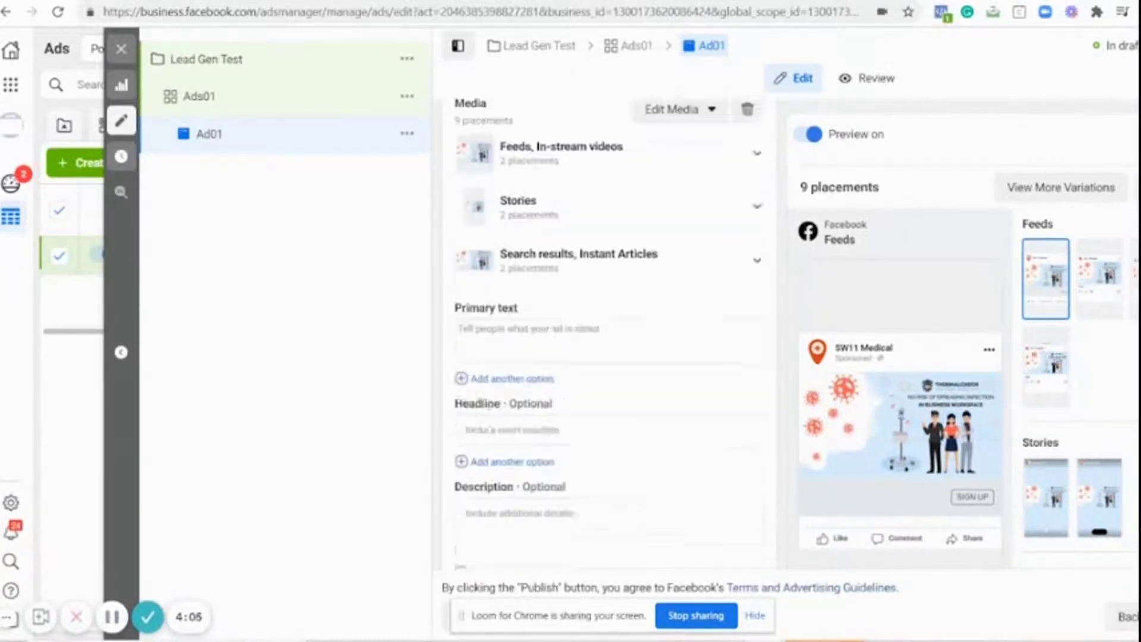
scroll(609, 333, up, 4)
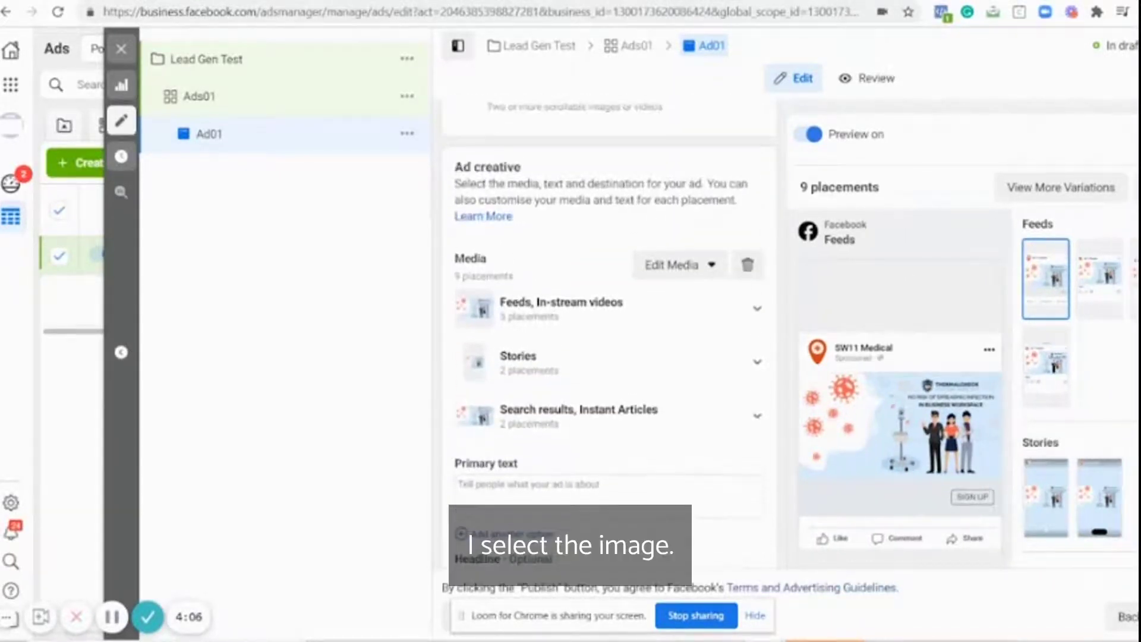
Step: Replace Ad01's image with the teeth-whitening picture for all 9 placements
click(658, 264)
click(661, 304)
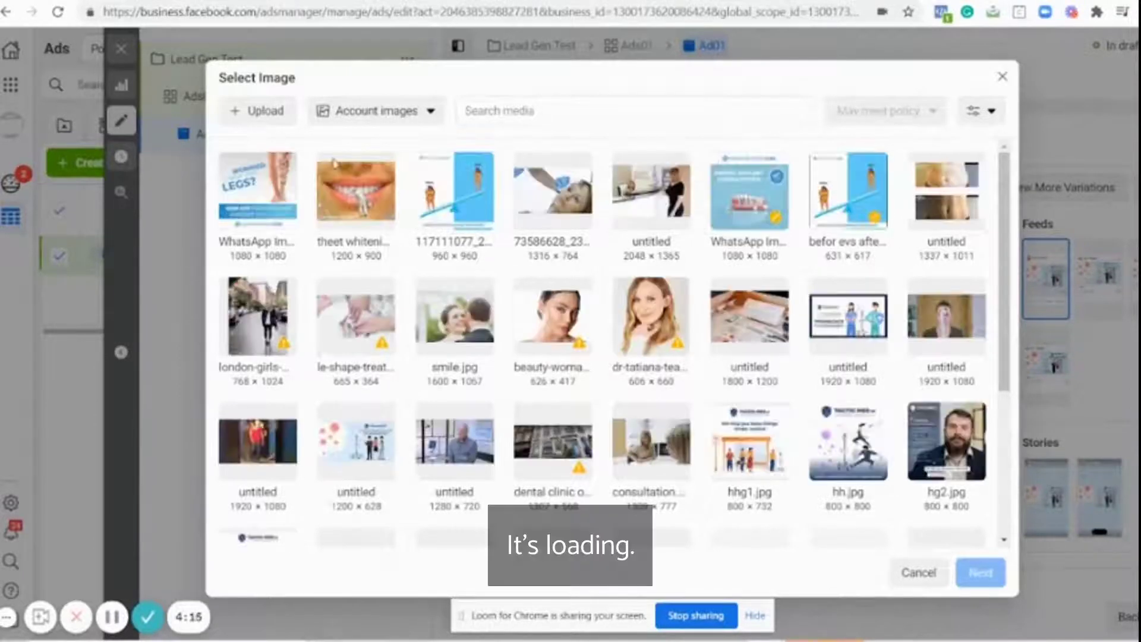
click(346, 182)
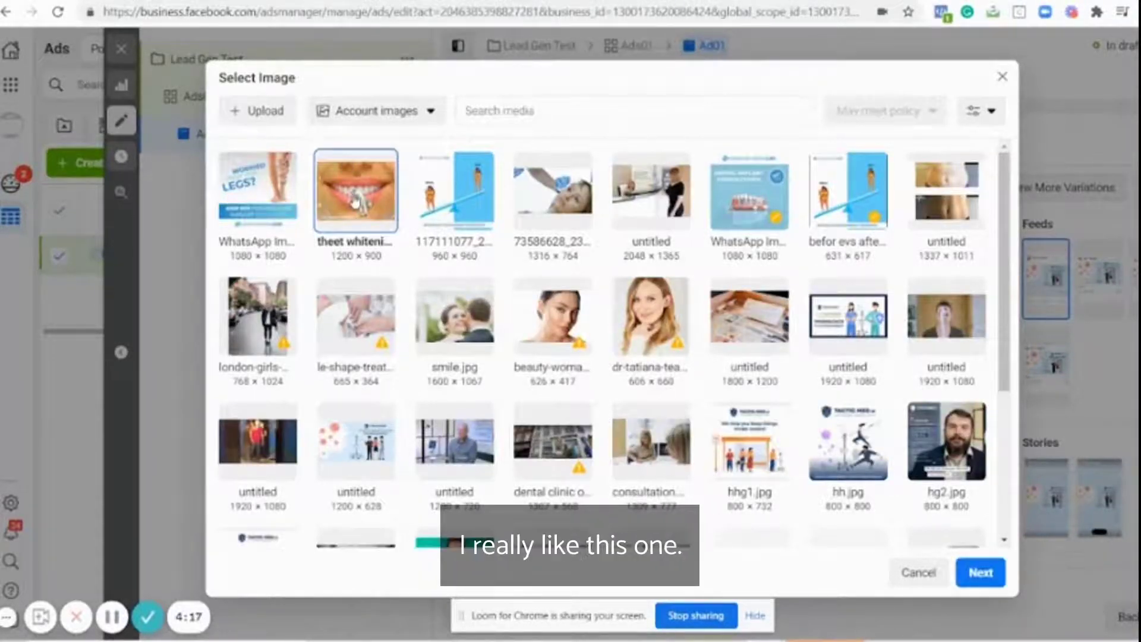
click(980, 572)
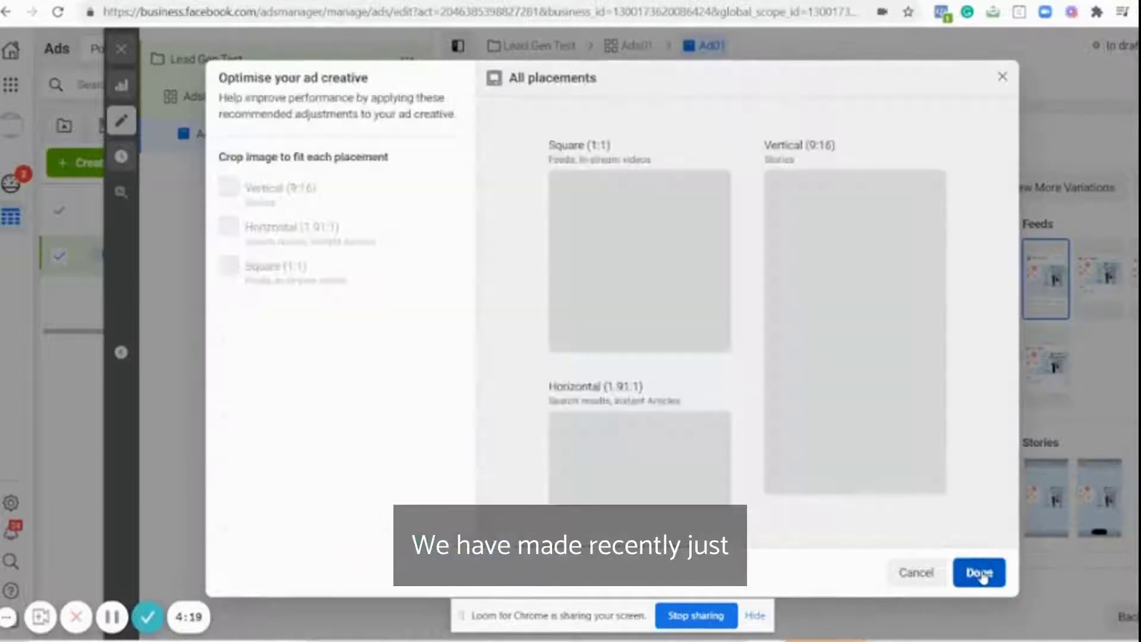
click(982, 573)
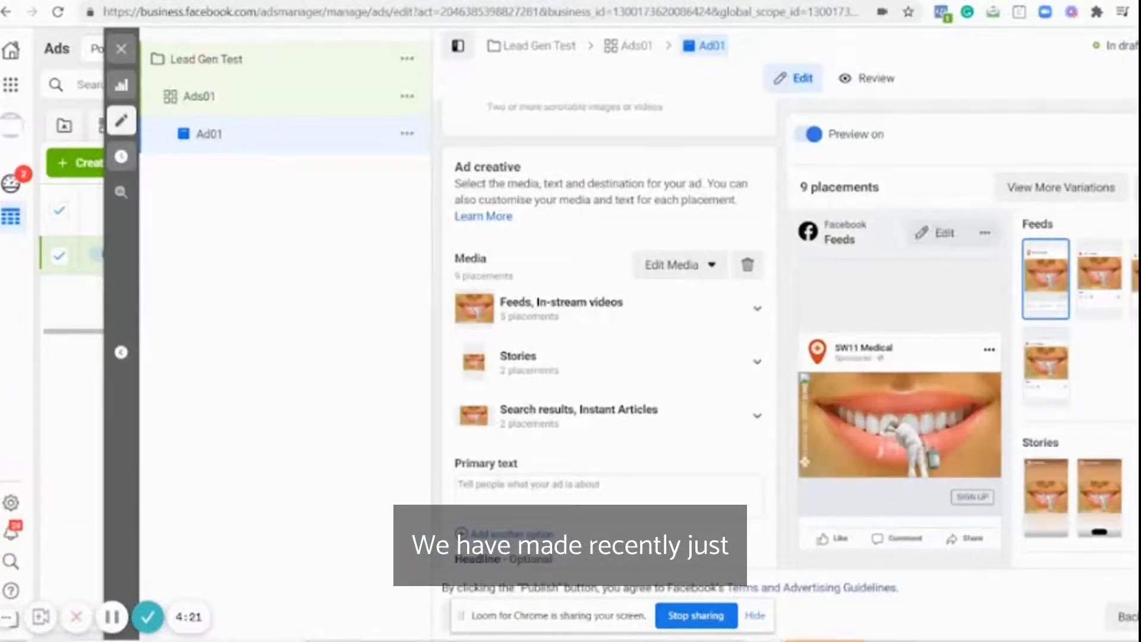
scroll(608, 333, down, 4)
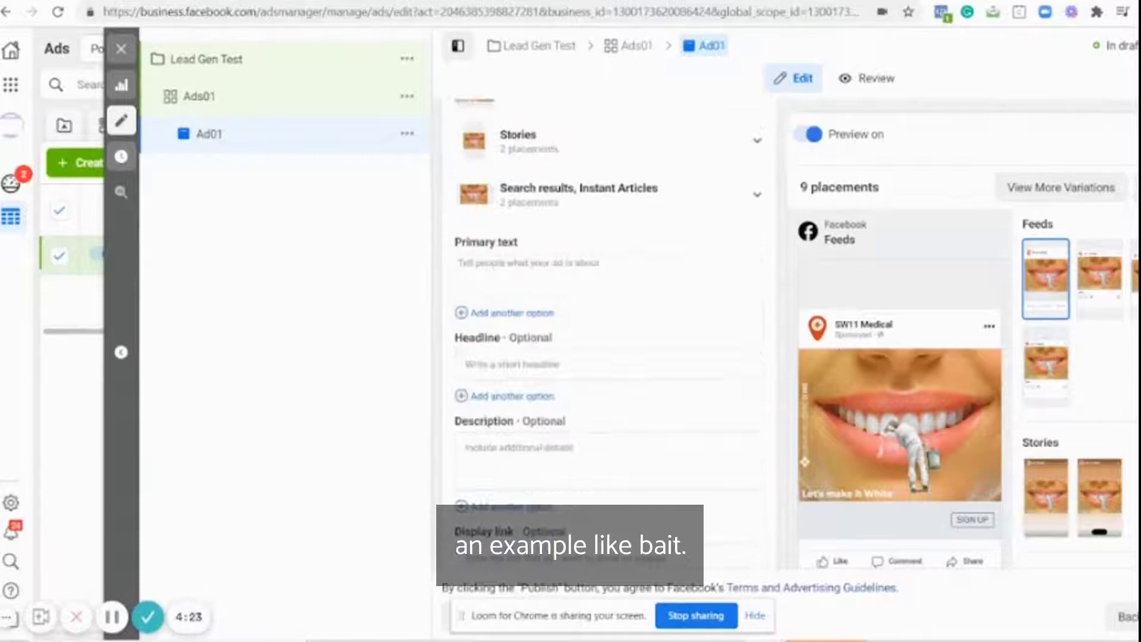
scroll(608, 333, up, 1)
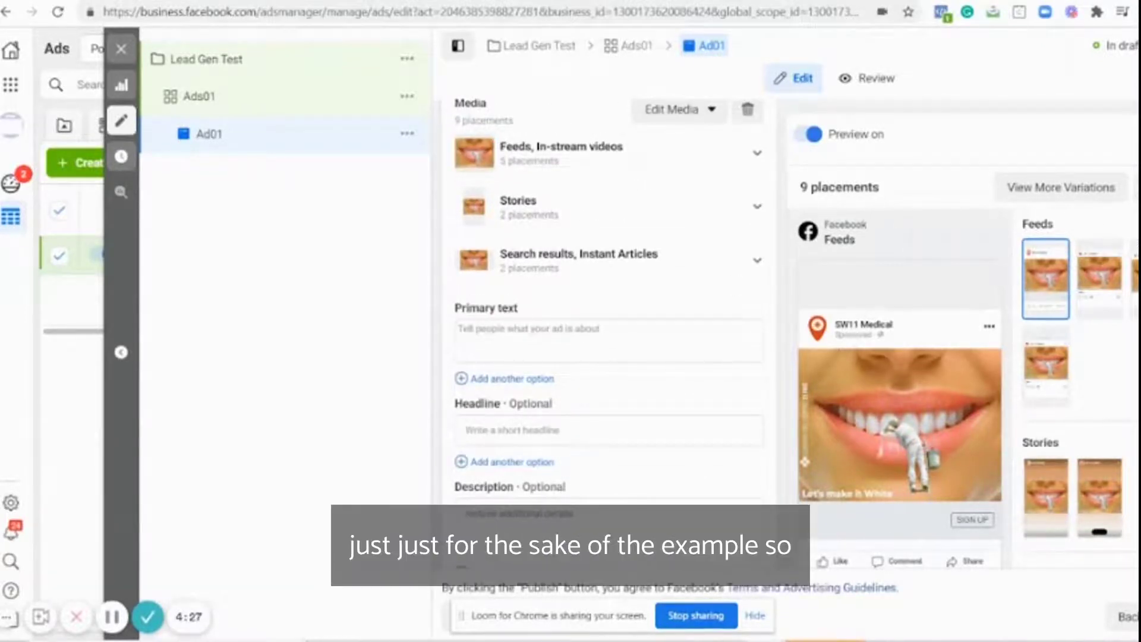
Step: Type a first draft of the primary text beginning 'Hey,'
scroll(608, 333, up, 3)
scroll(609, 332, down, 4)
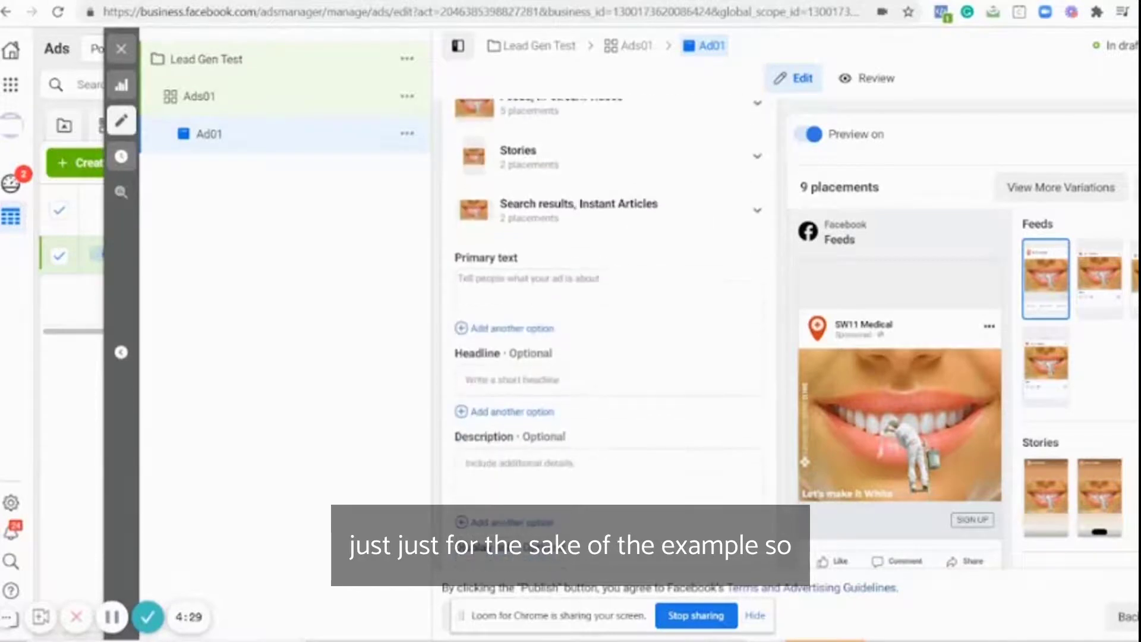
click(521, 292)
text(Hey,)
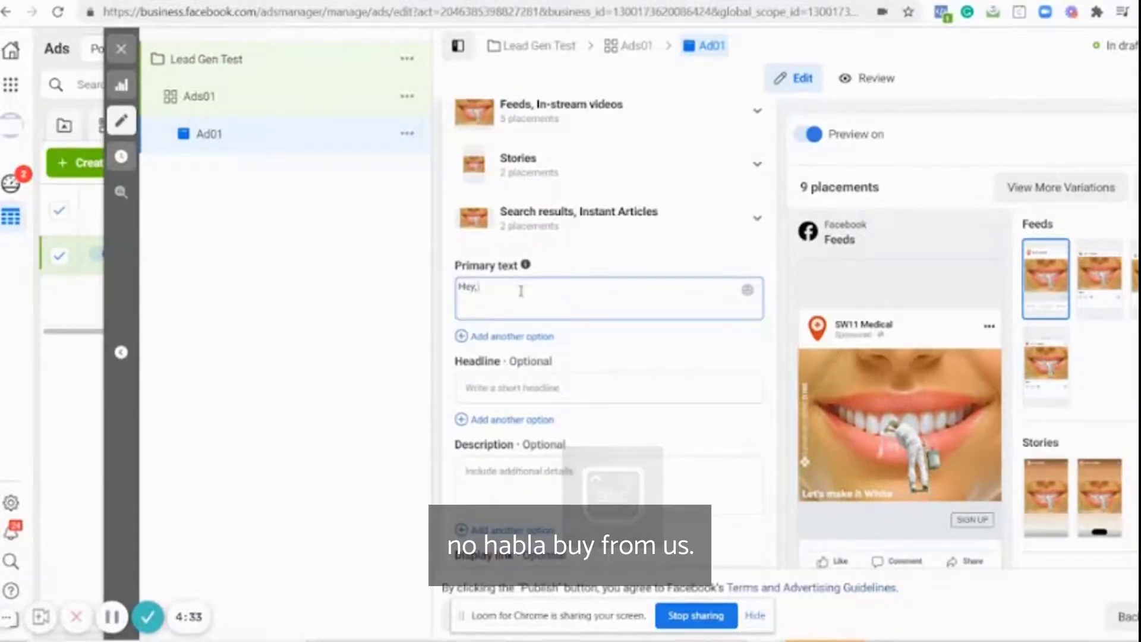
text( bu)
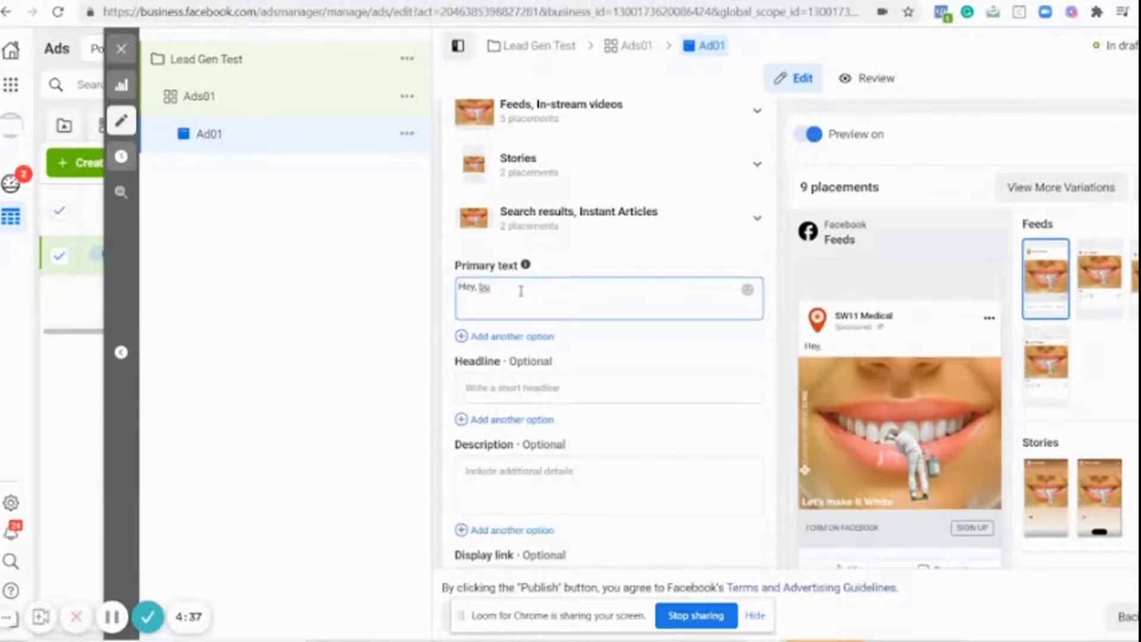
text( fromm us)
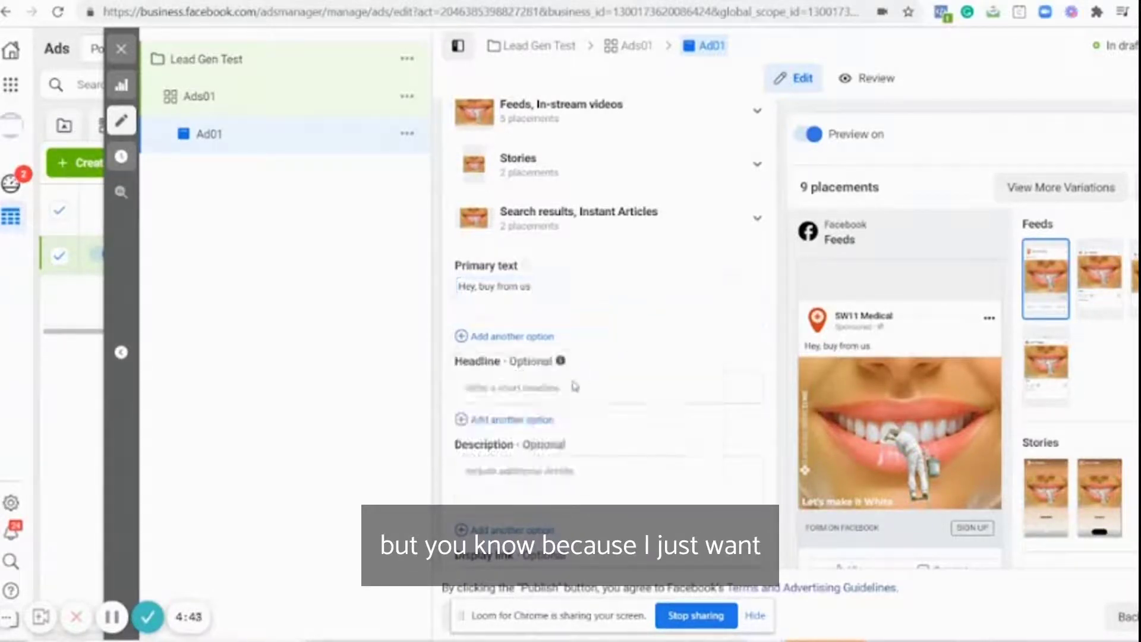
Step: Enter the headline '-50% discount available NOW'
click(572, 383)
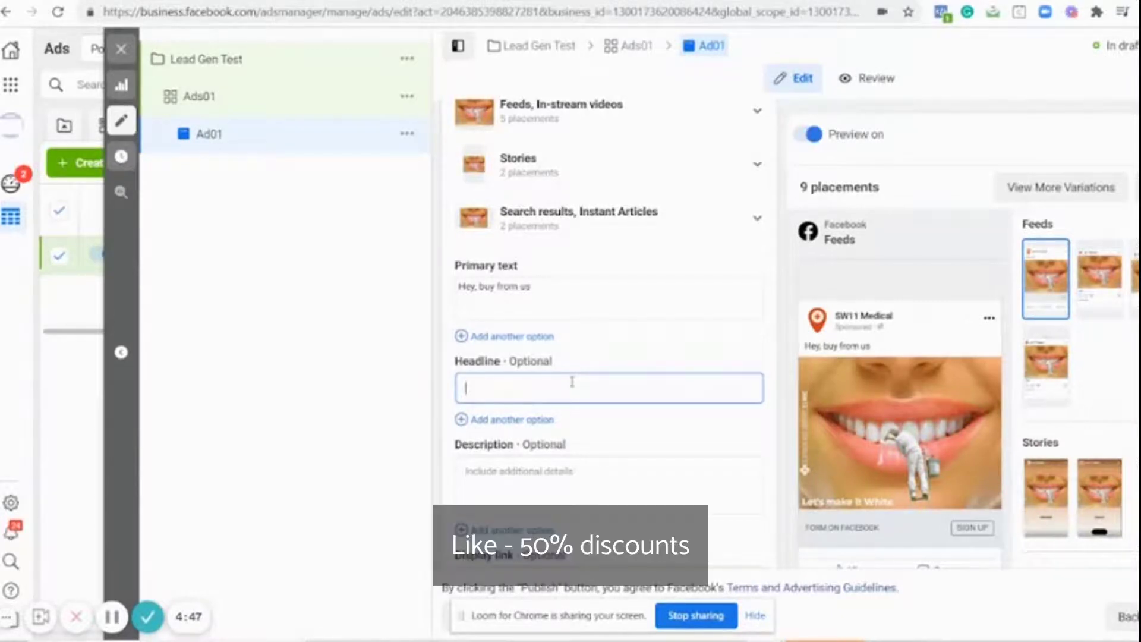
text(50% discount available)
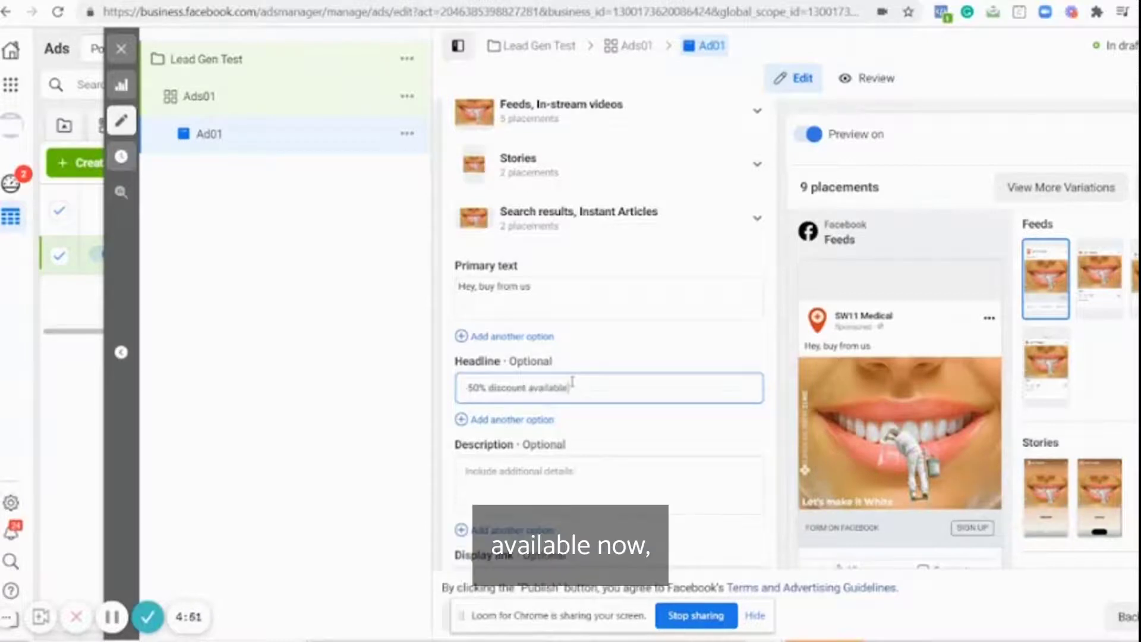
key(Caps_Lock)
text(NOW)
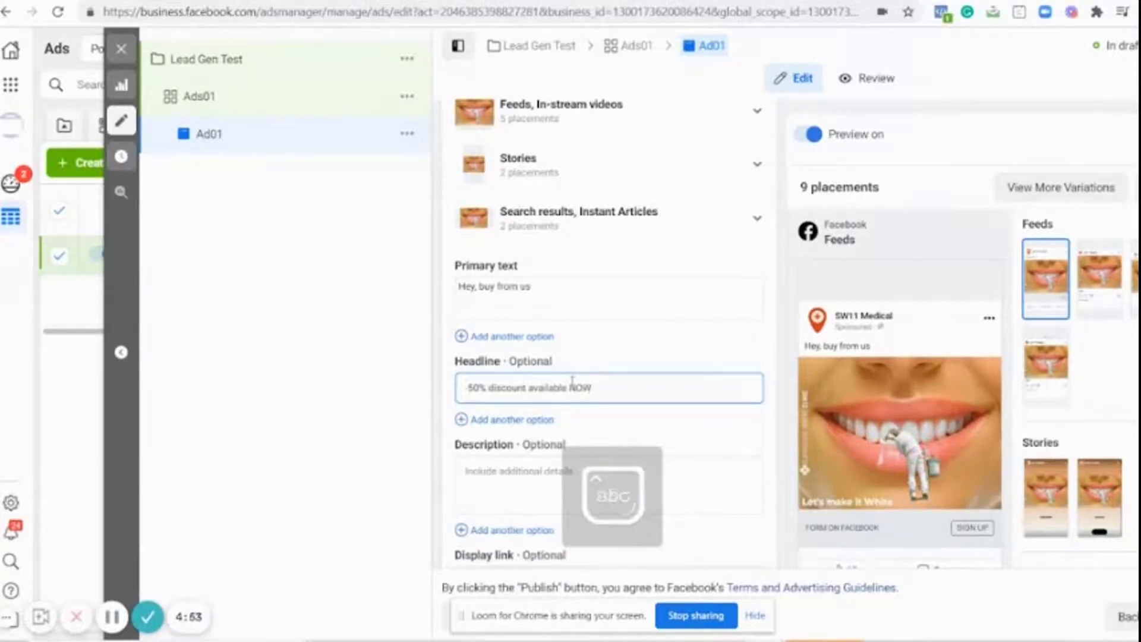
Step: Rewrite the primary text to 'Hey,' followed by a placeholder xxxxx line
drag(533, 287, 479, 288)
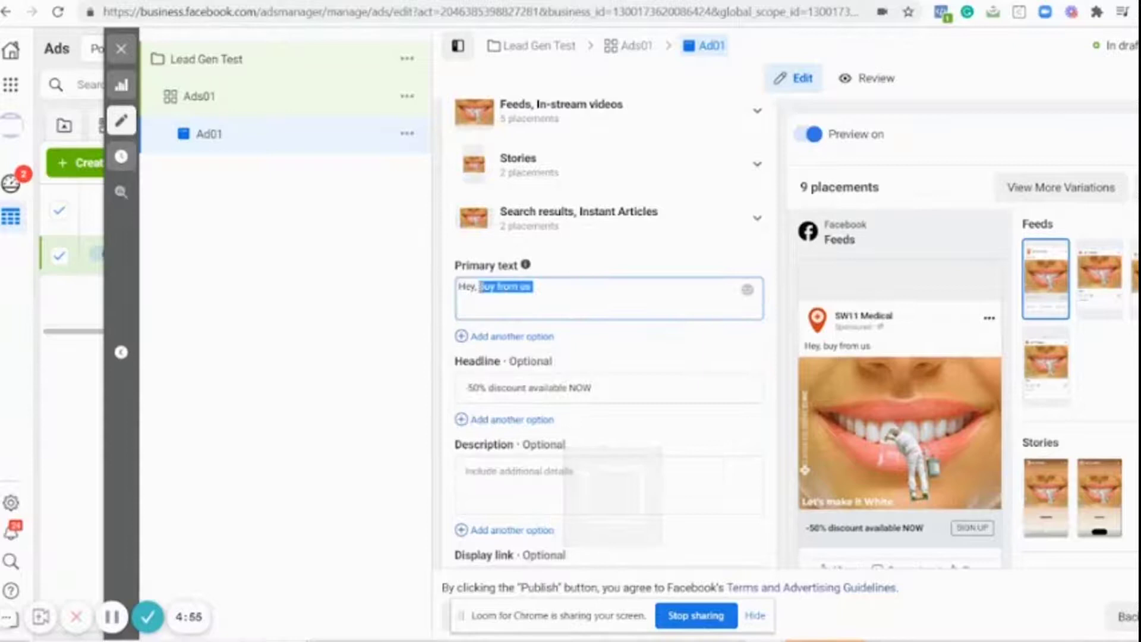
key(BackSpace)
key(Return)
key(Return)
text(xxxxx)
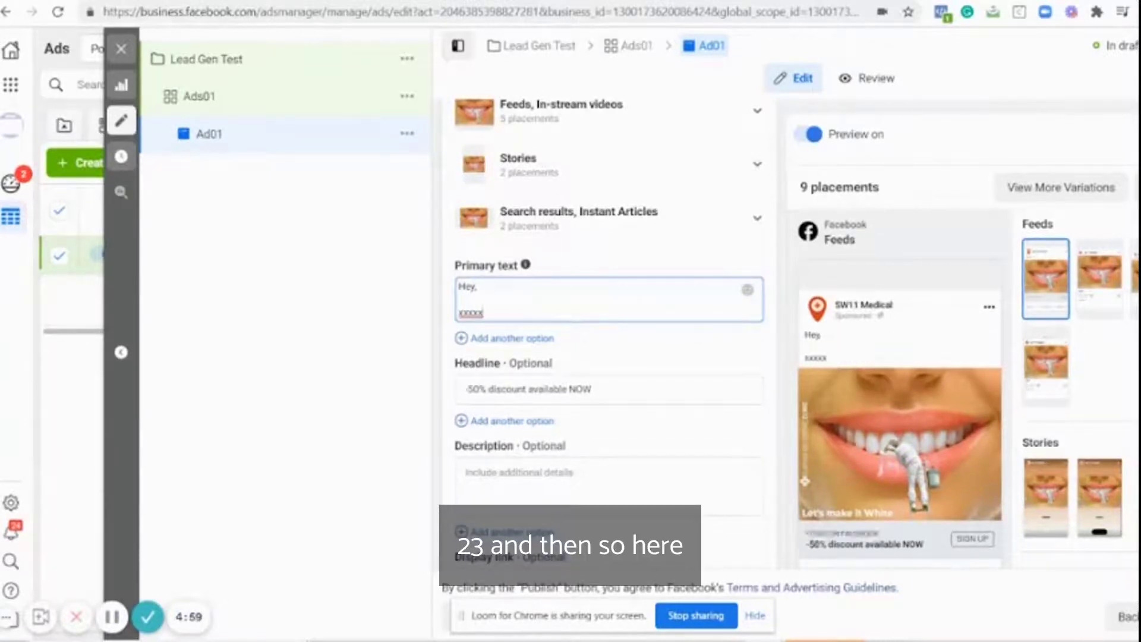
scroll(609, 339, down, 2)
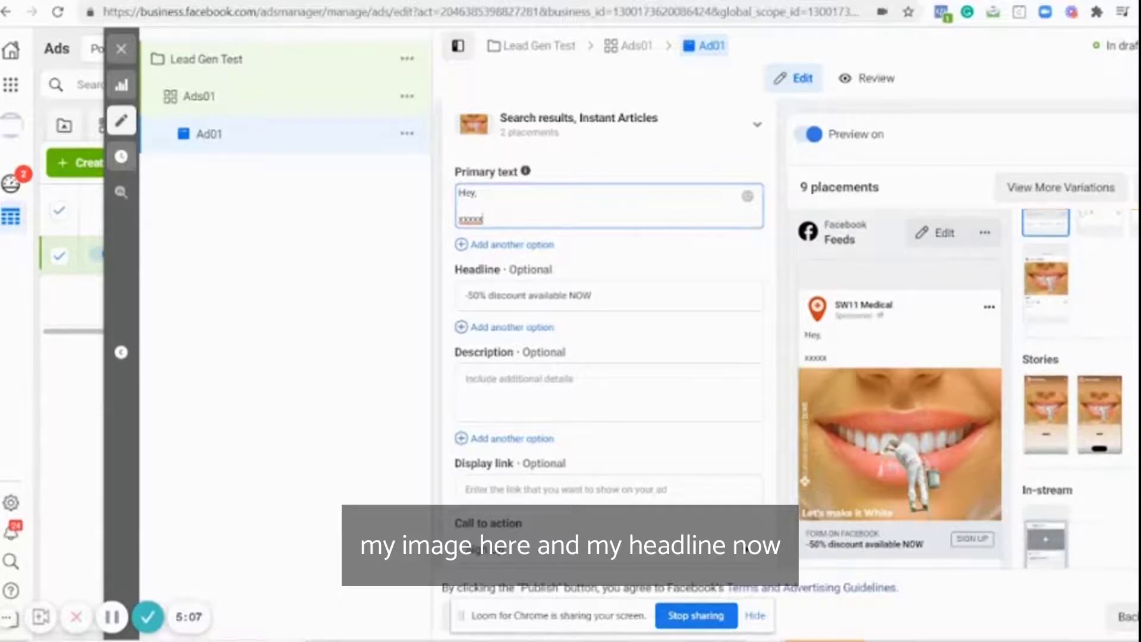
Step: Set the call to action to Learn More and select the DENTAL IMPLANT CONSULTATION instant form
scroll(545, 385, down, 4)
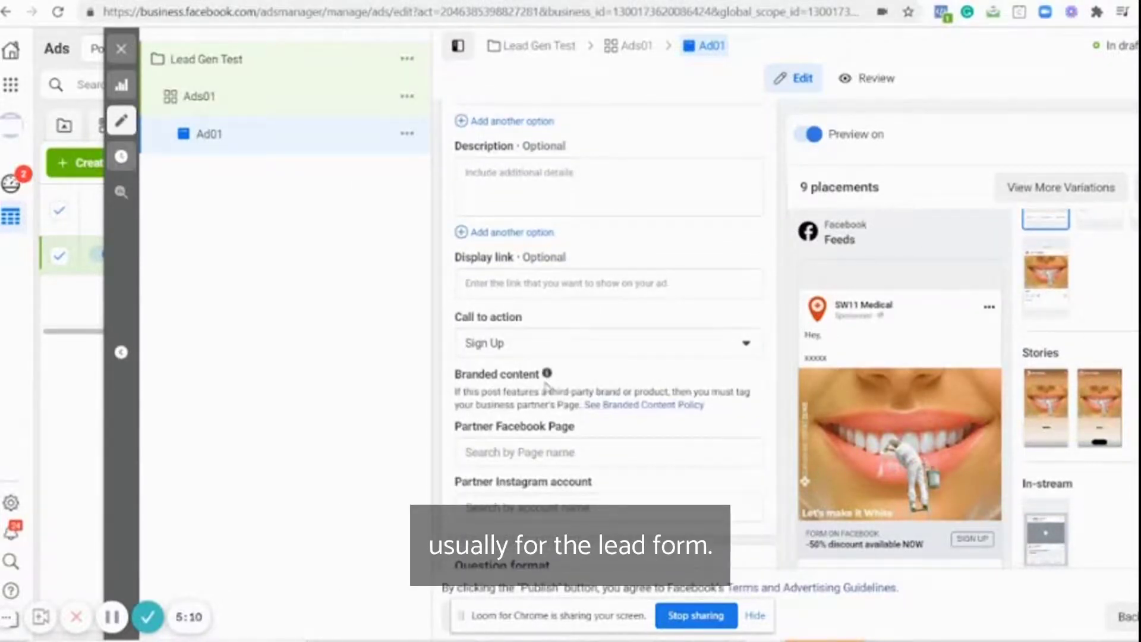
click(518, 346)
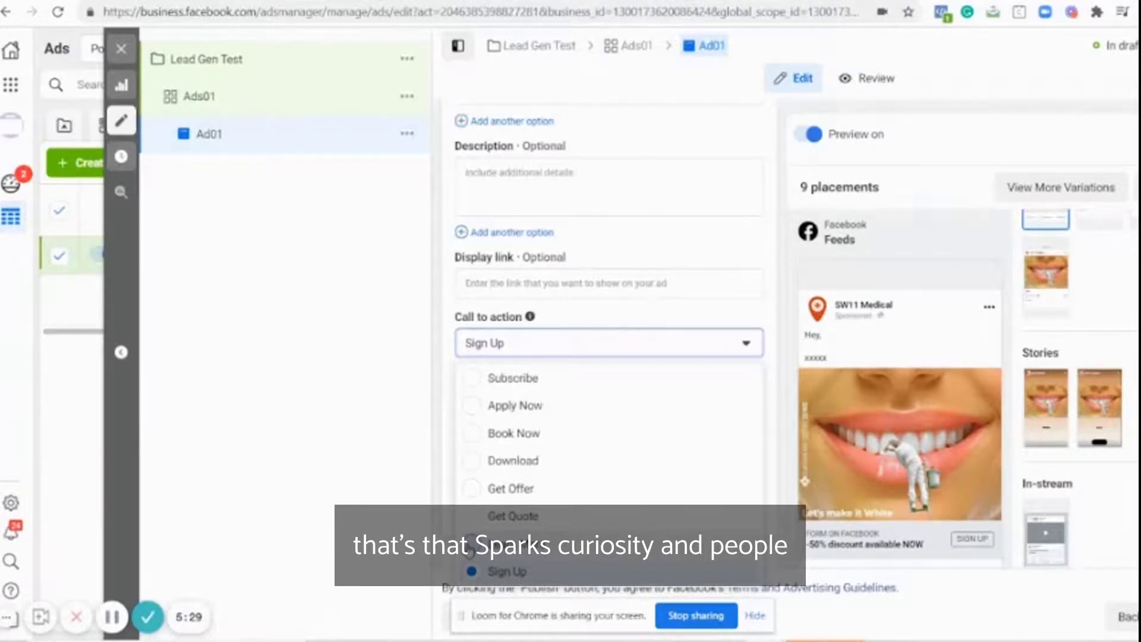
click(511, 544)
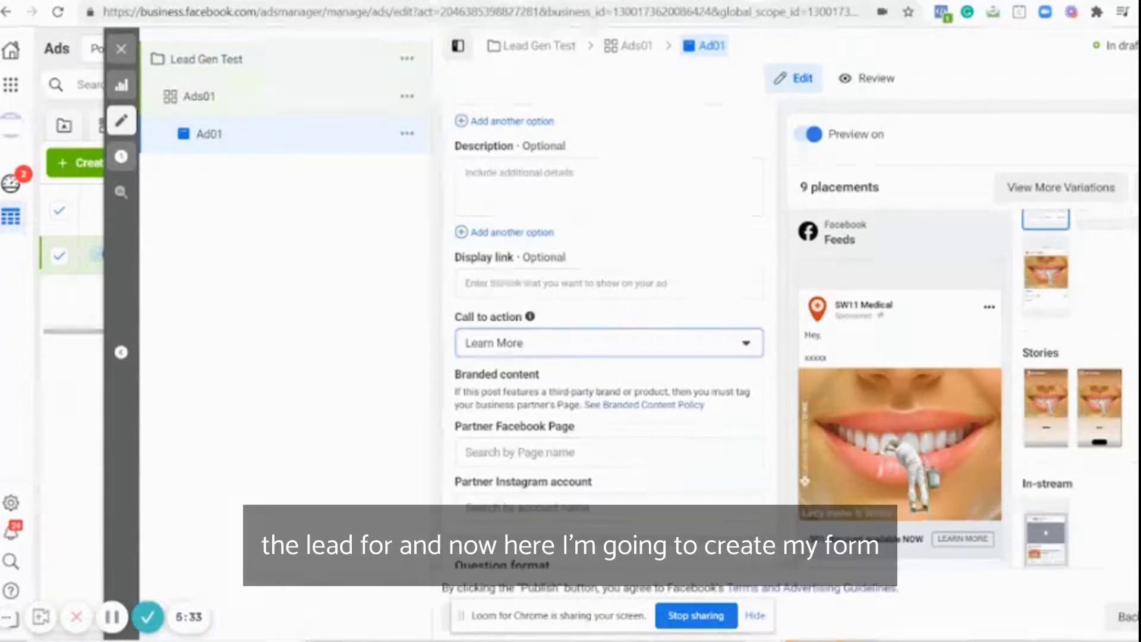
scroll(608, 333, down, 5)
scroll(609, 332, down, 4)
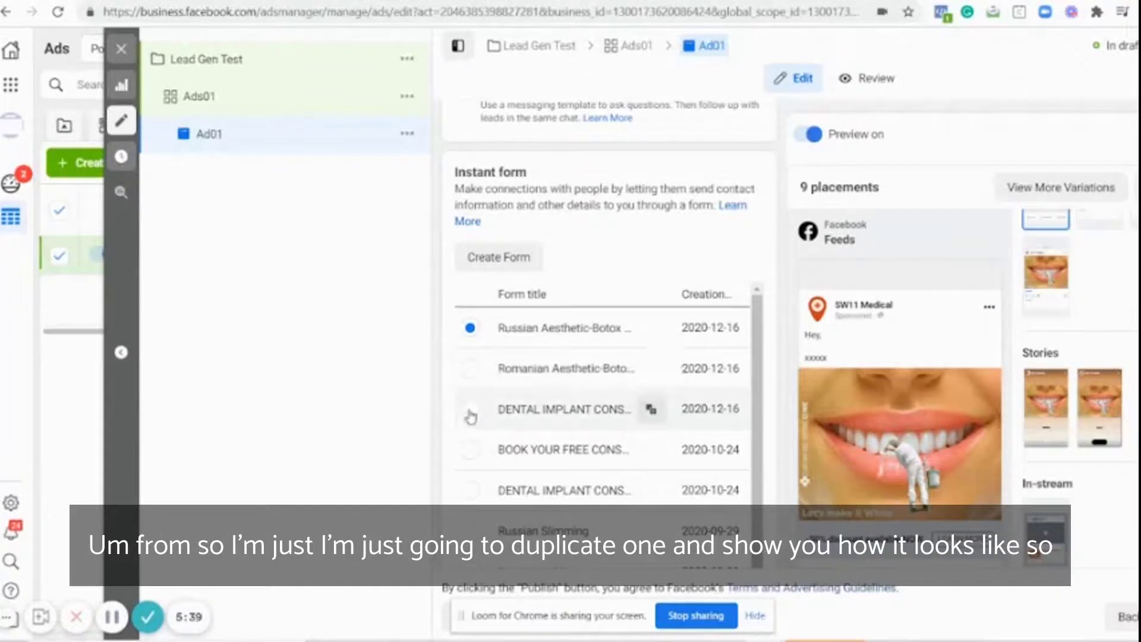
click(470, 413)
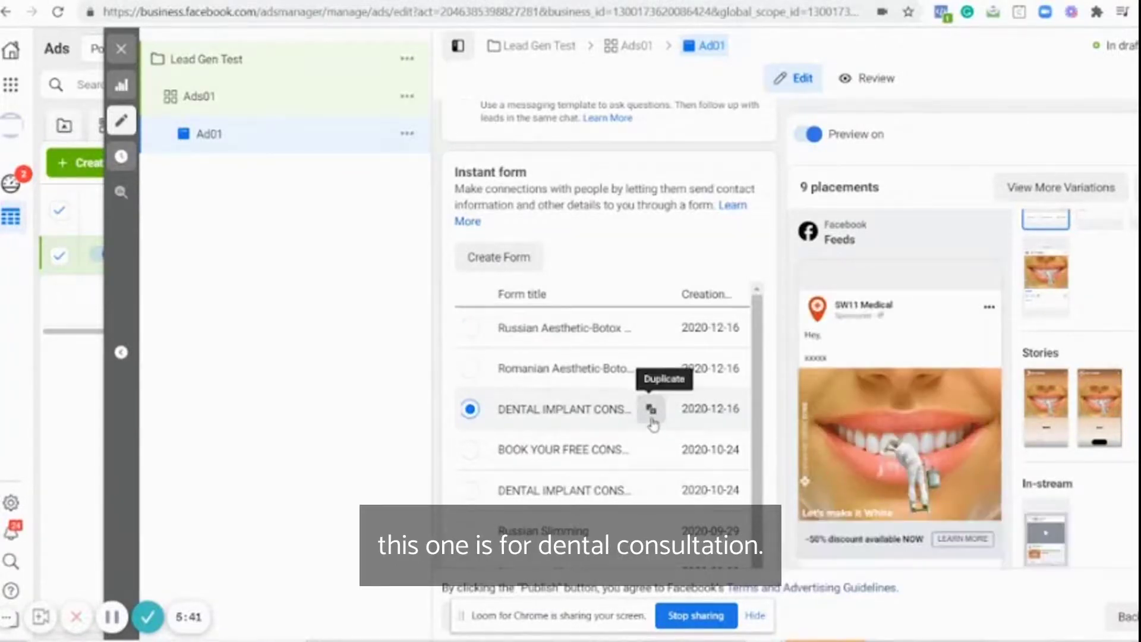
Step: Duplicate the DENTAL IMPLANT CONSULTATION form and inspect the copy's 50% OFF intro and contact questions
click(651, 417)
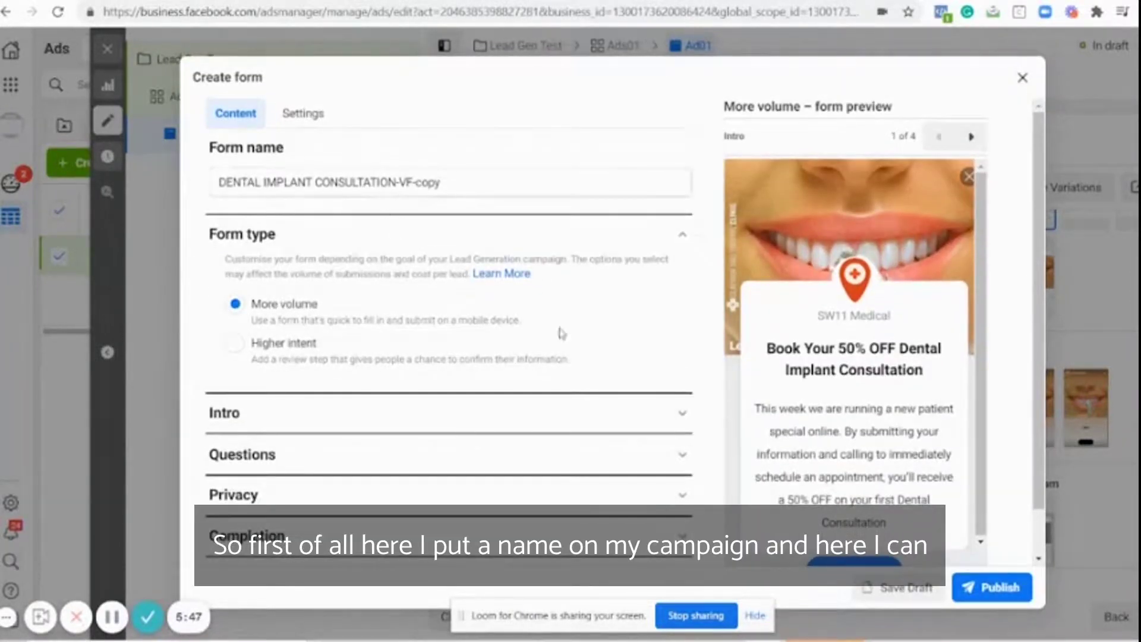
click(485, 416)
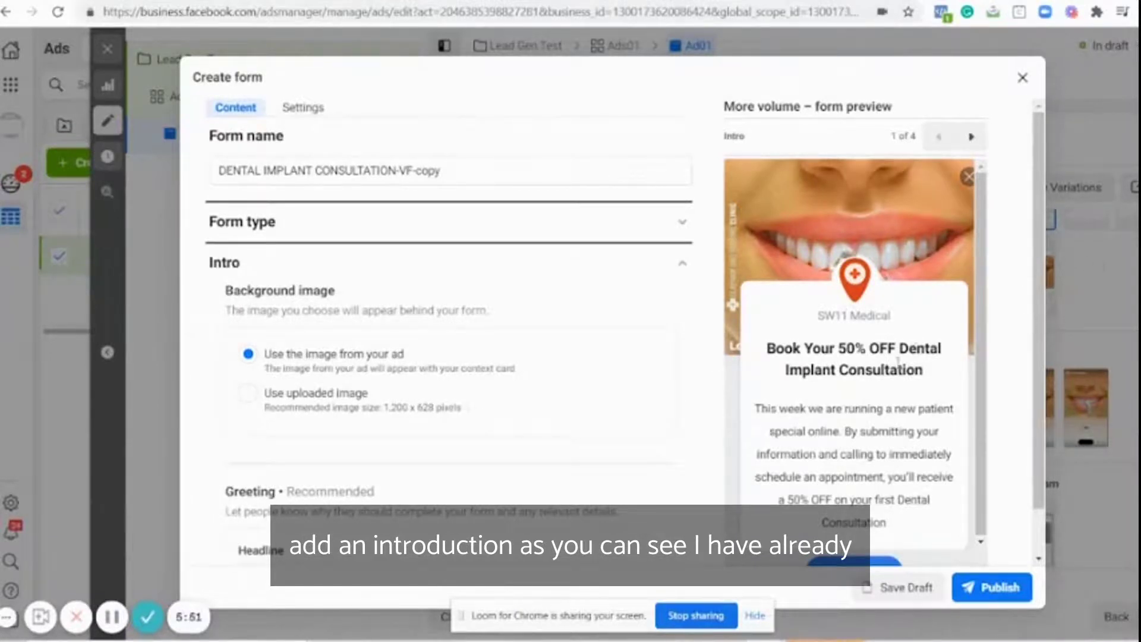
scroll(1036, 321, down, 1)
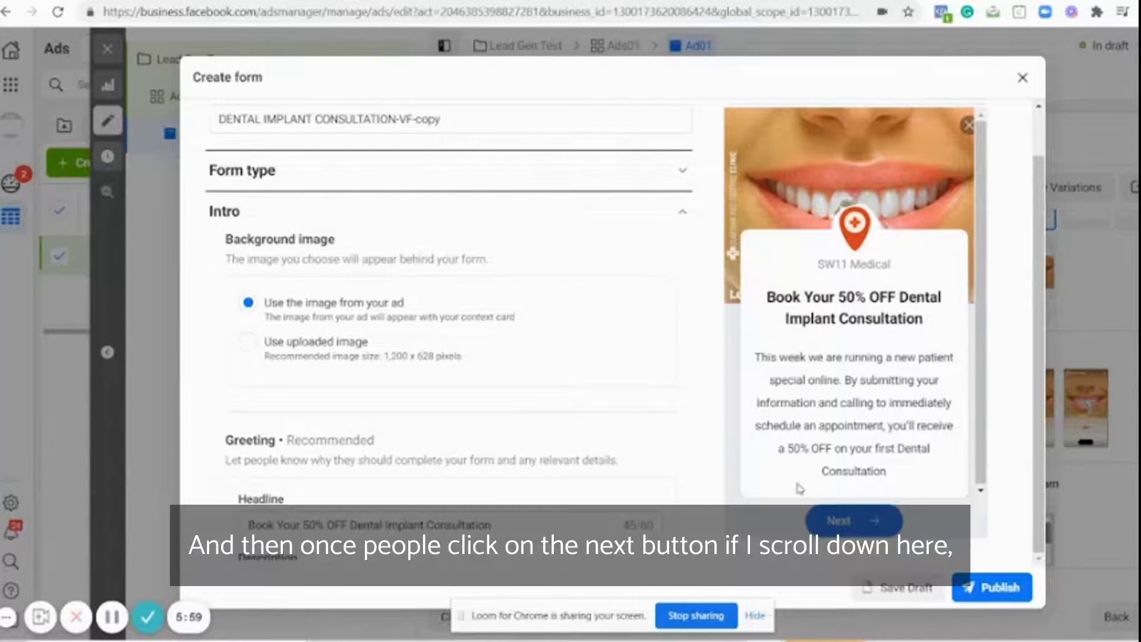
drag(618, 523, 583, 459)
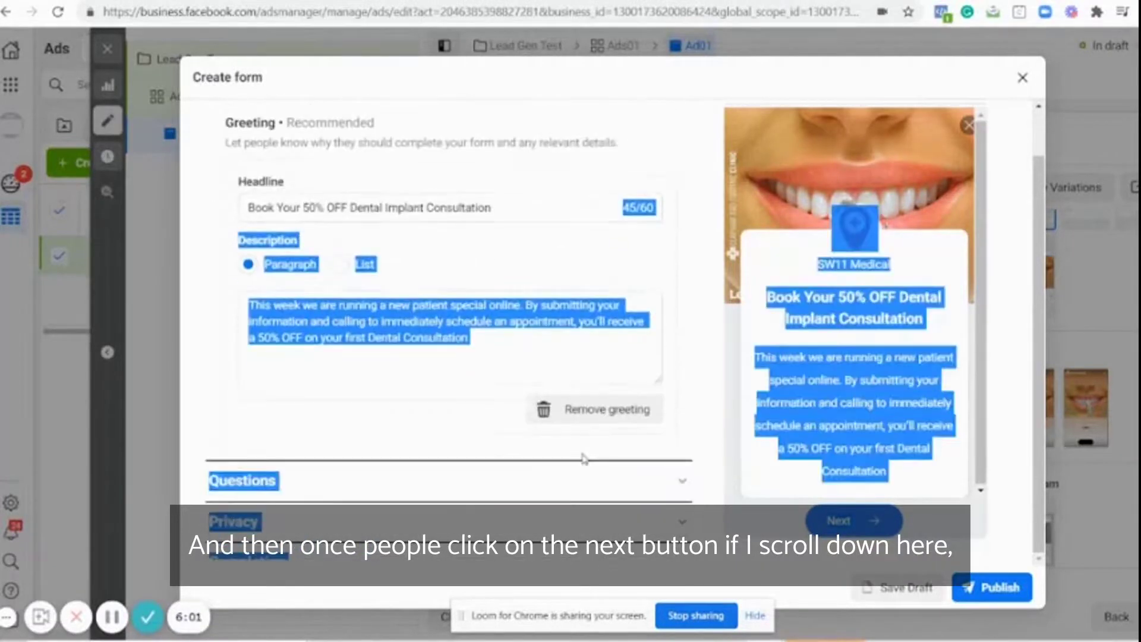
click(460, 333)
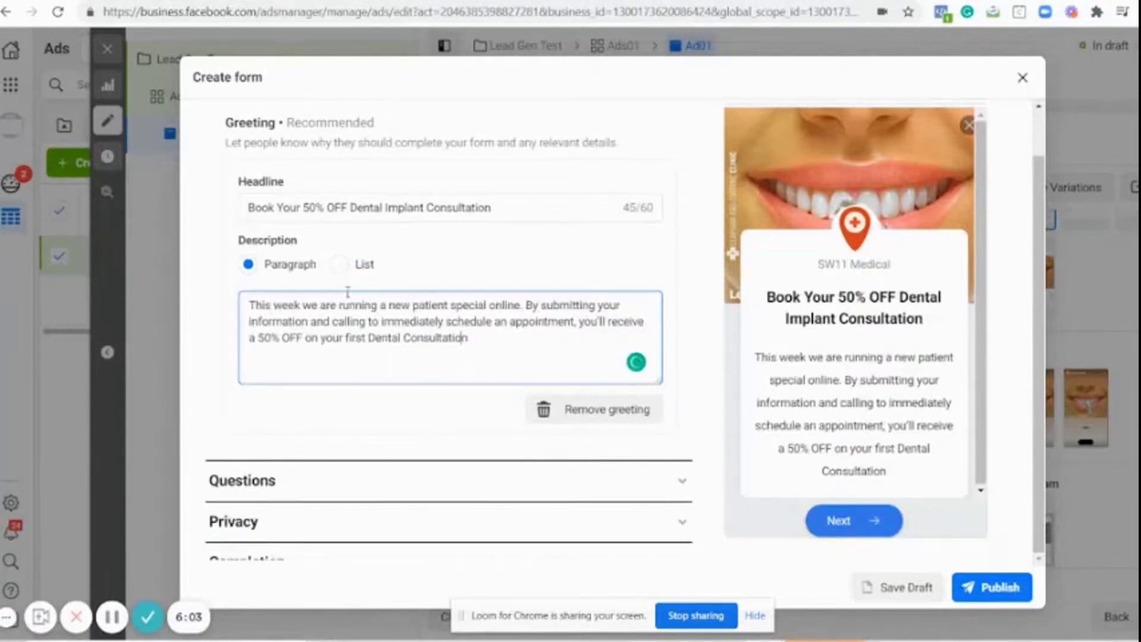
click(489, 484)
click(489, 482)
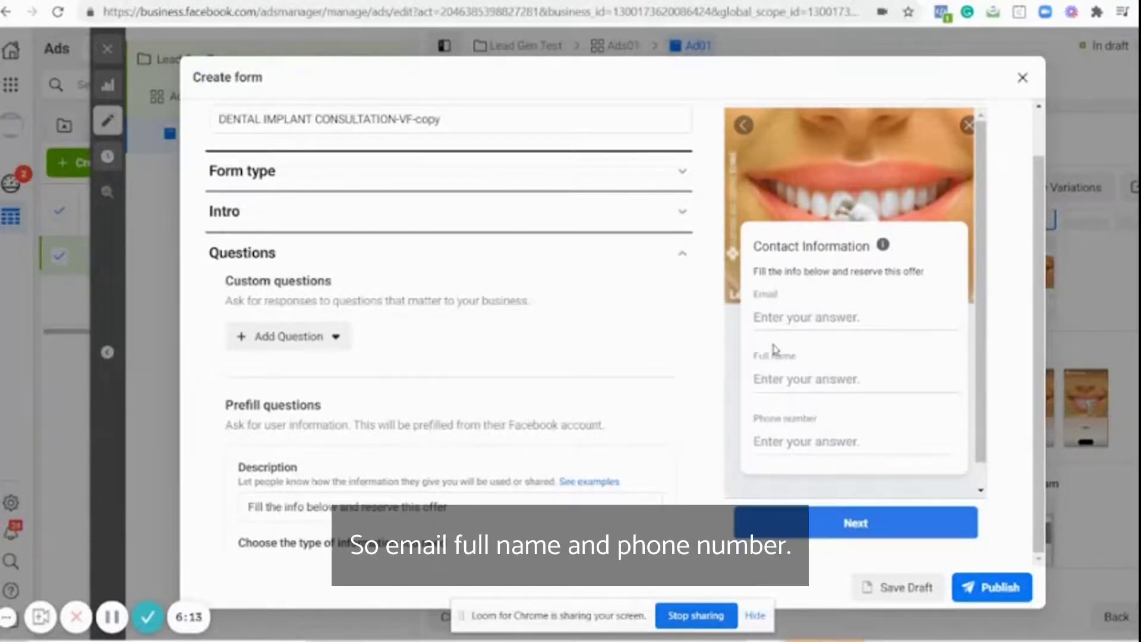
drag(597, 424, 495, 500)
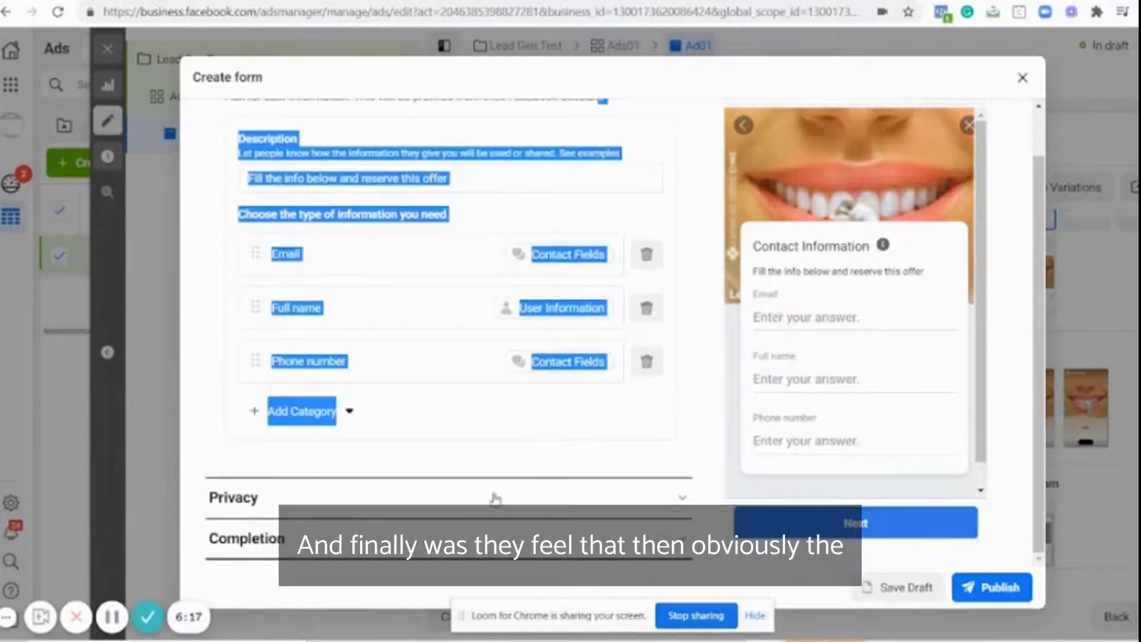
Step: Expand the copied form's Privacy and Completion sections to review them
click(495, 499)
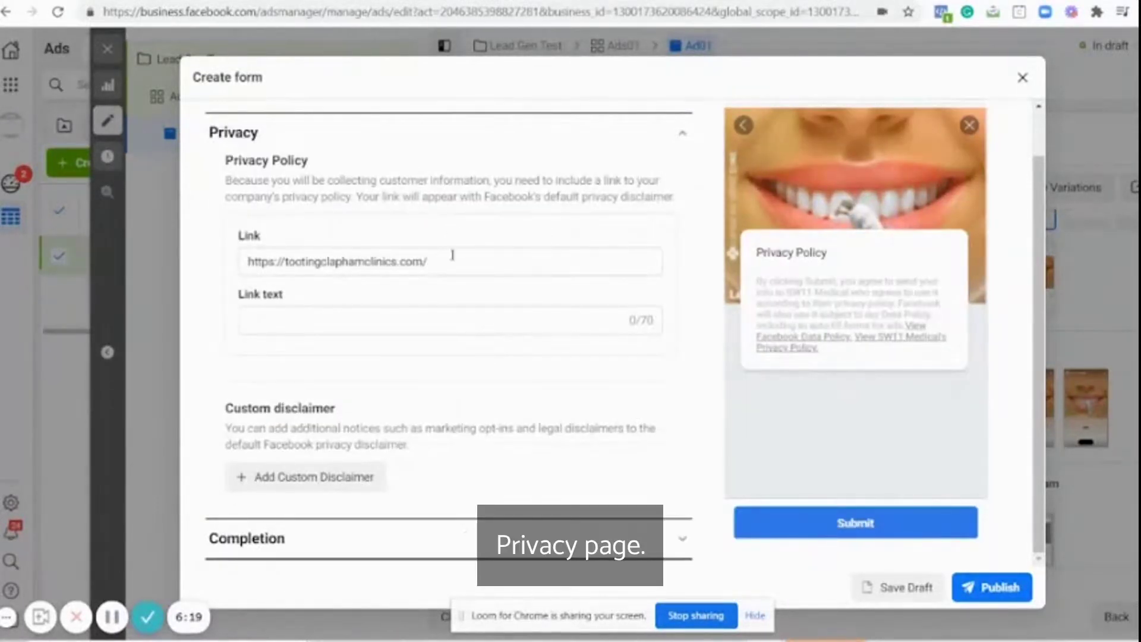
drag(491, 393, 412, 601)
click(384, 538)
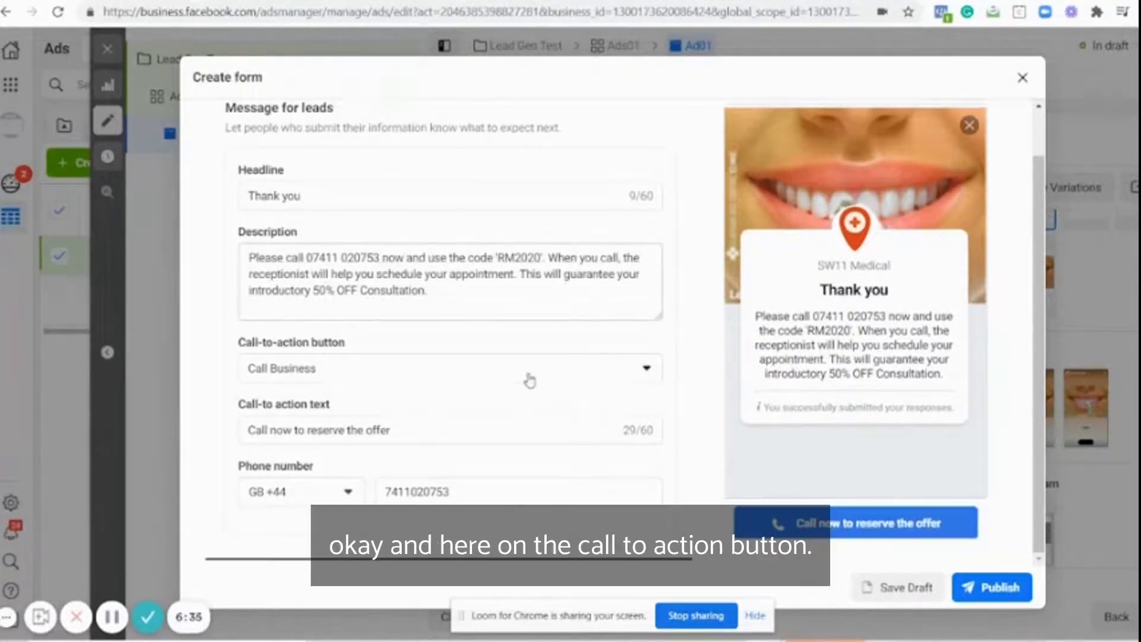
Step: Keep Call Business as the thank-you button with the GB +44 country code, then select the business phone number
click(454, 373)
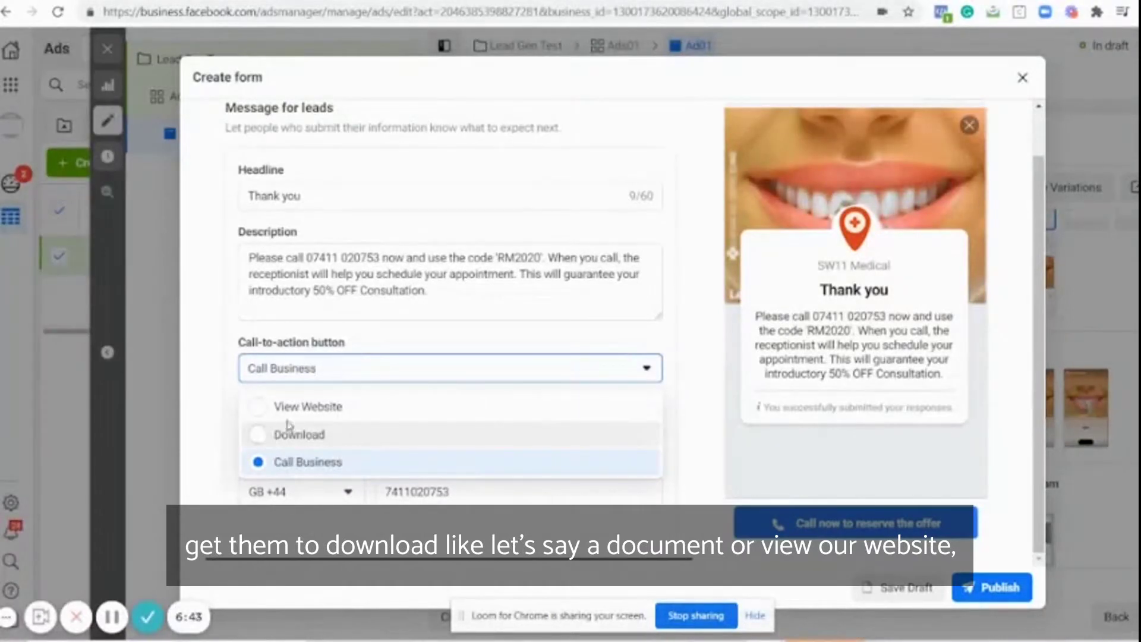
click(358, 379)
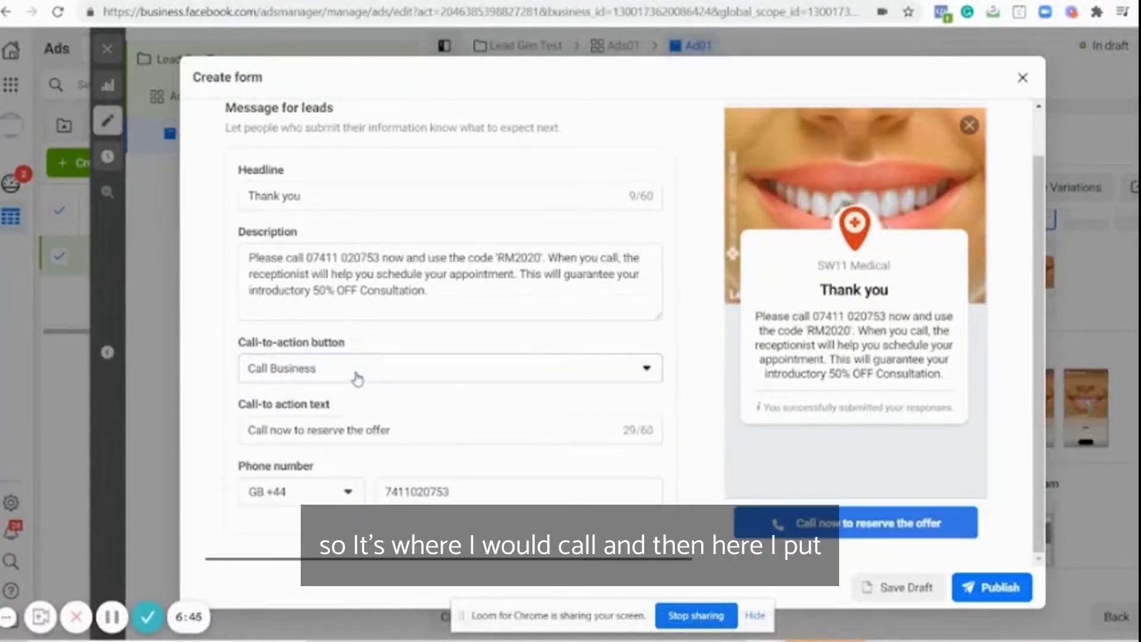
click(340, 493)
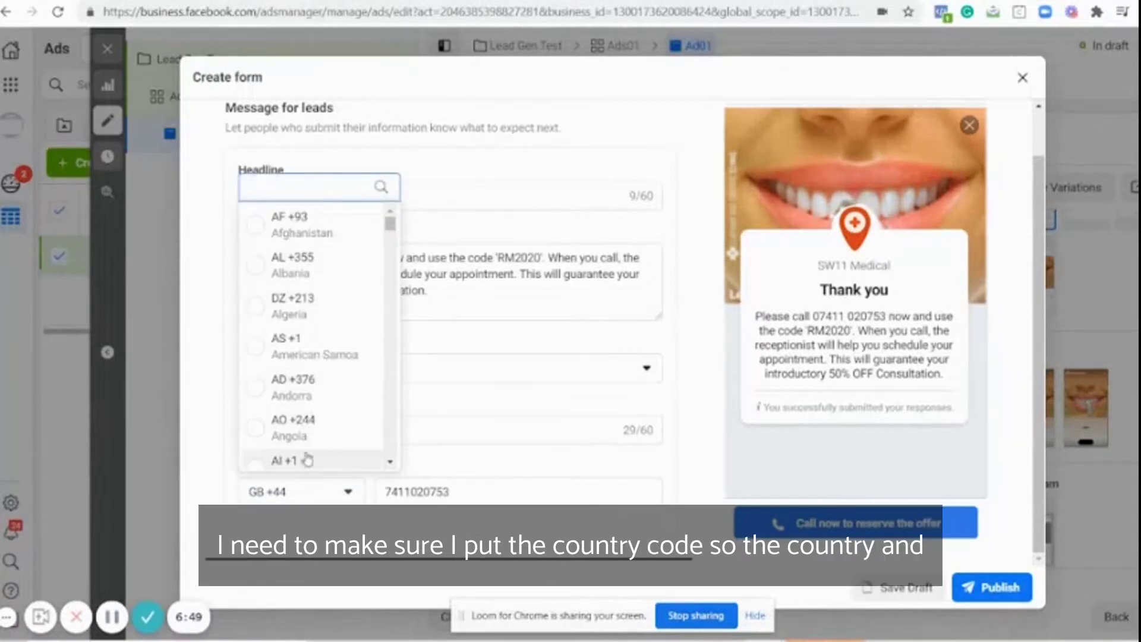
click(303, 490)
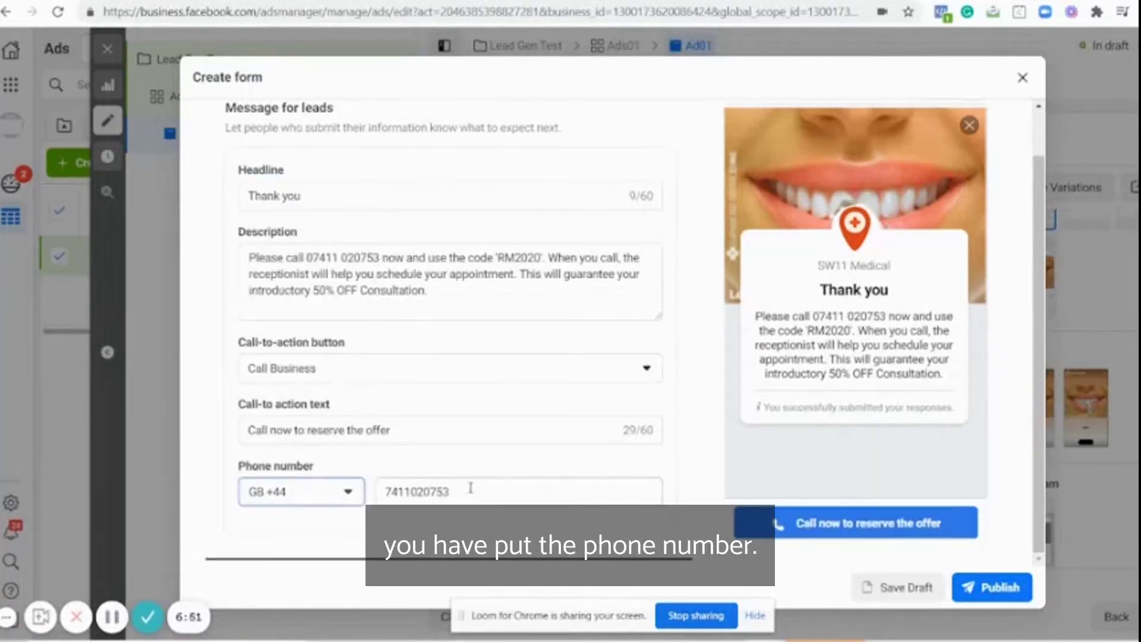
drag(470, 488, 384, 492)
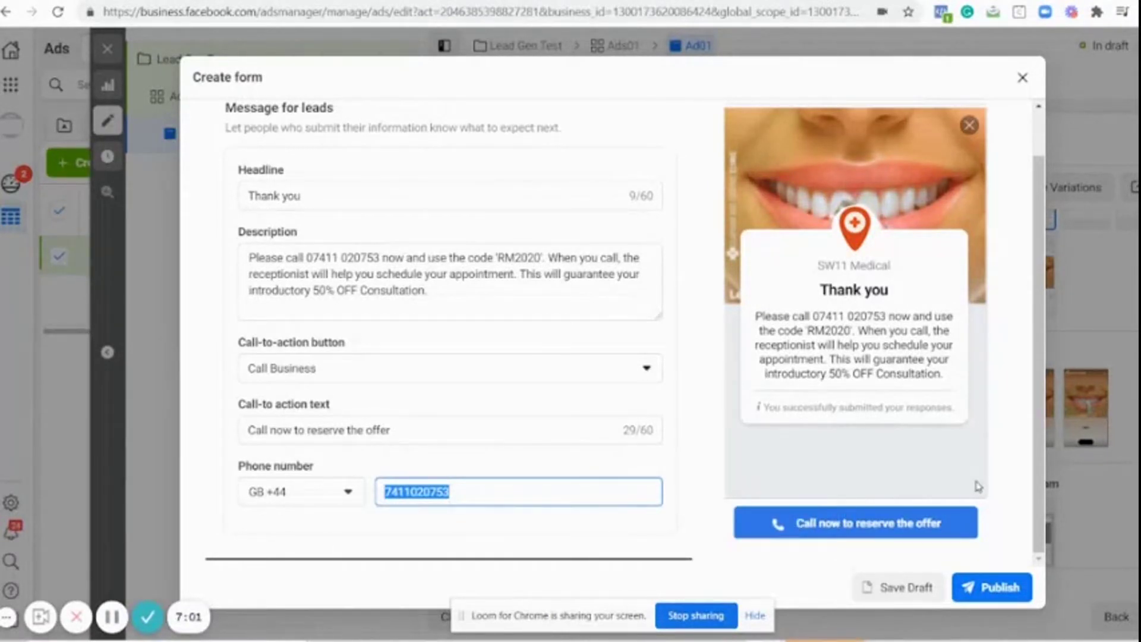
Step: Close the Create form dialog without saving, keeping the 2020-12-16 dental implant form on Ad01
scroll(1029, 403, up, 2)
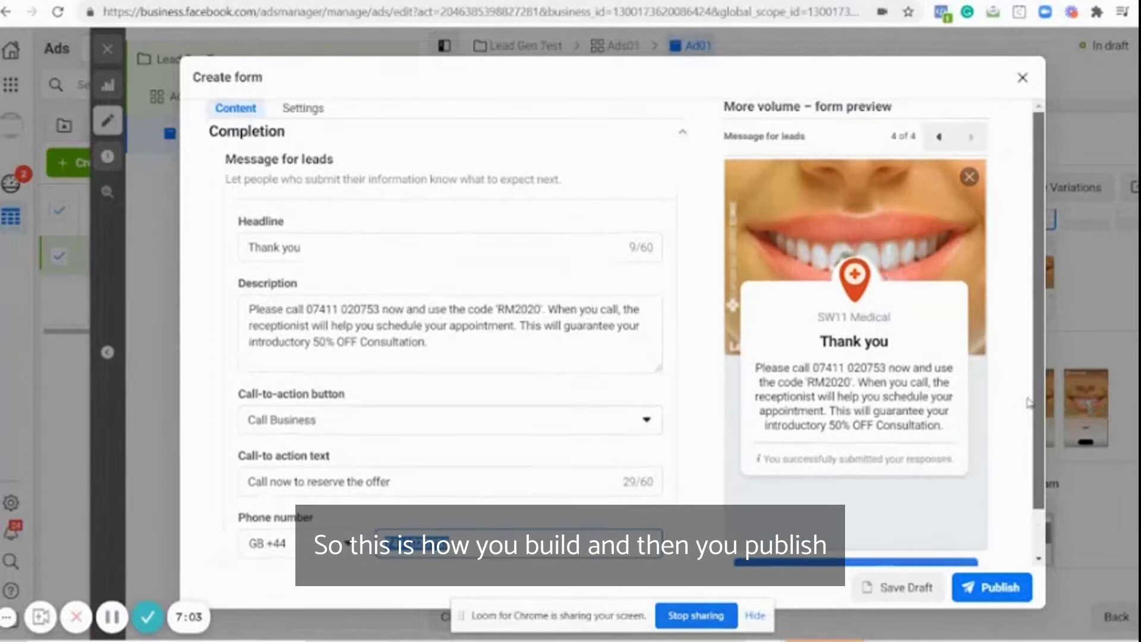
scroll(1030, 563, down, 2)
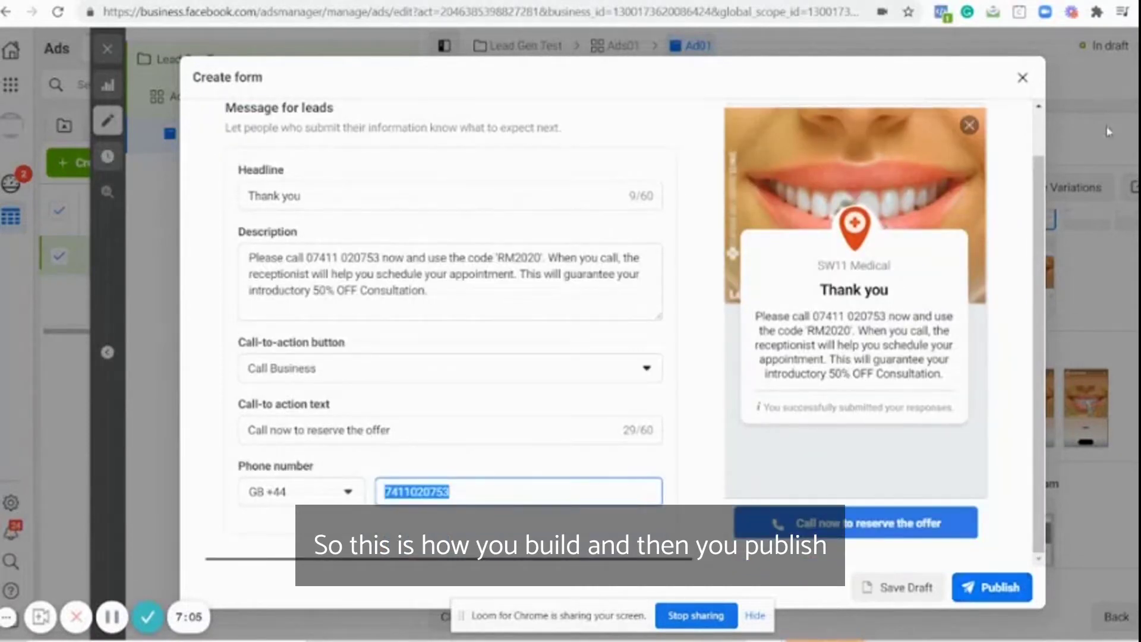
click(1022, 79)
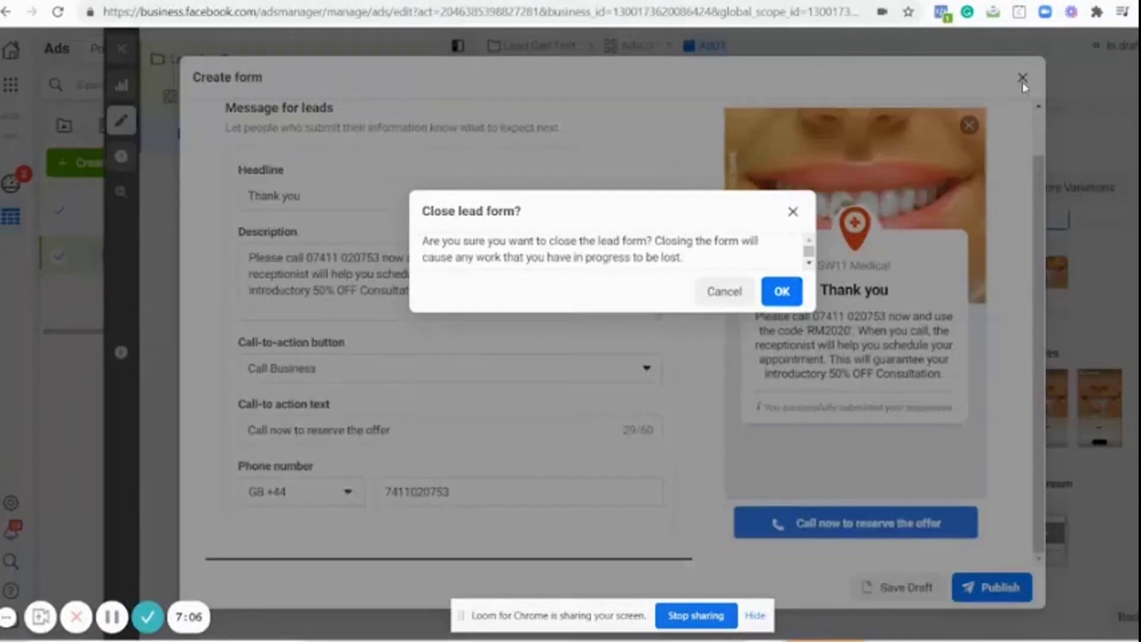
click(781, 292)
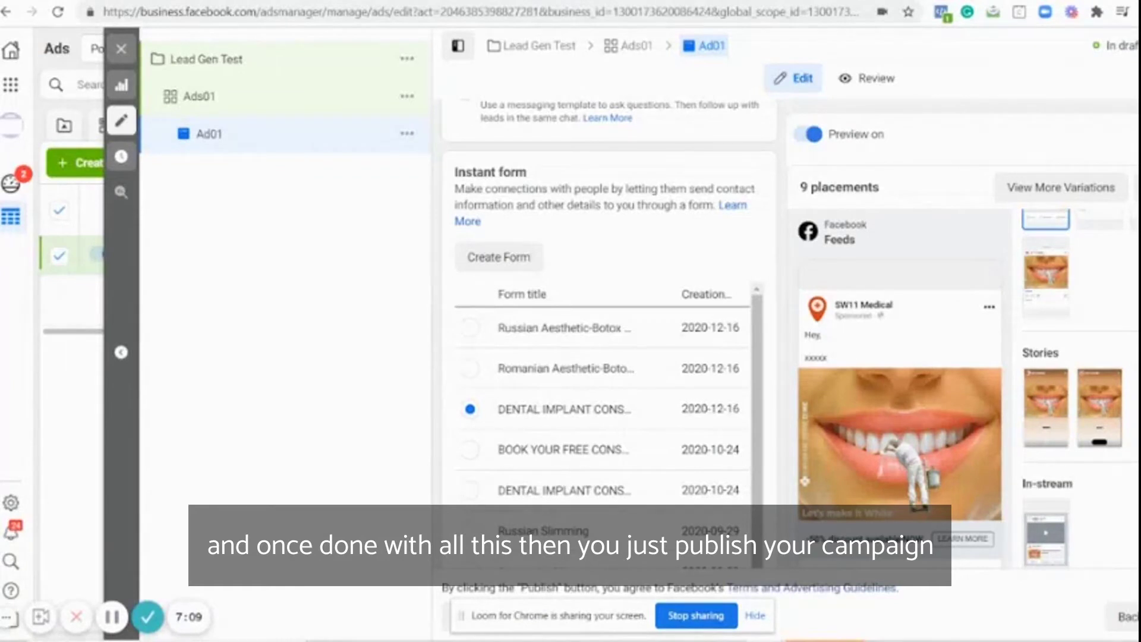